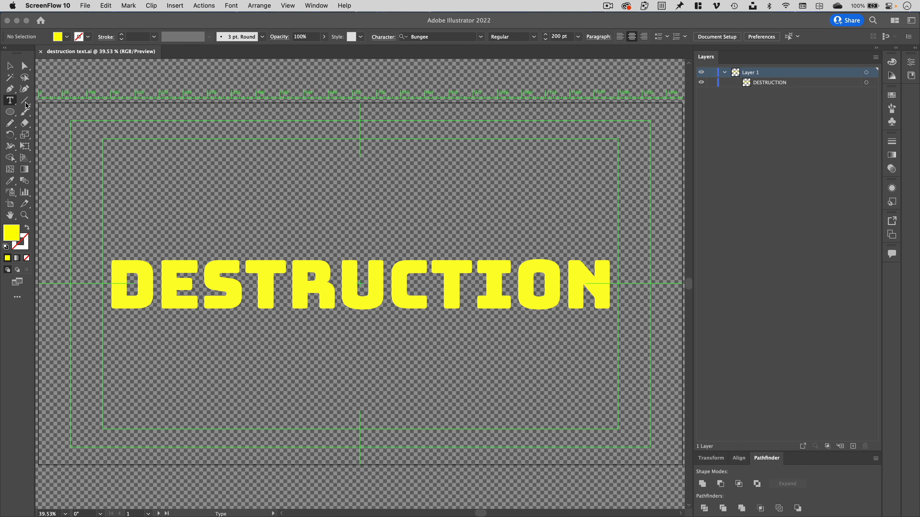
# Scribble one continuous freehand crack path back and forth across the whole DESTRUCTION text with the Pencil tool
pyautogui.click(10, 130)
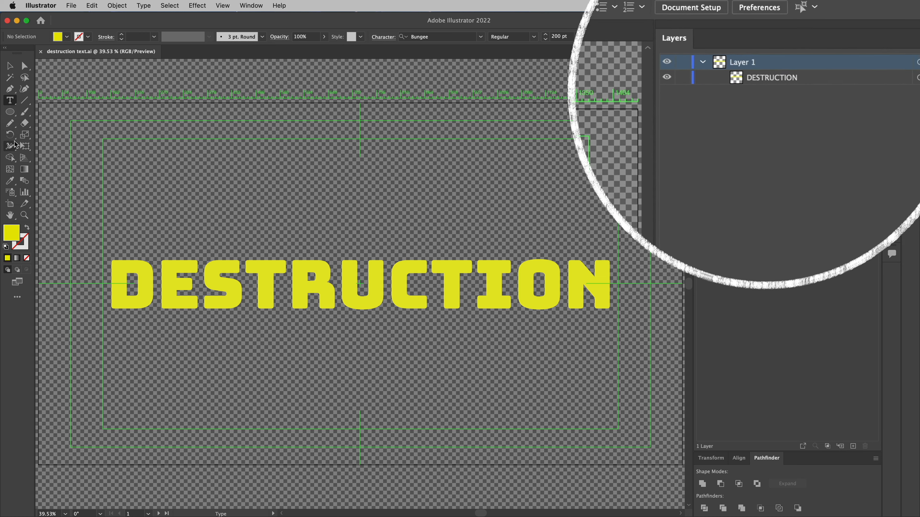
pyautogui.click(10, 124)
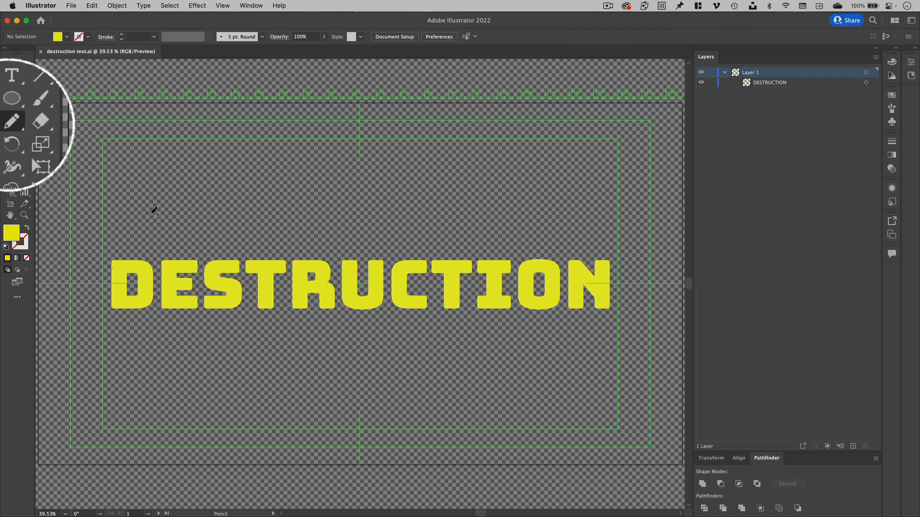
pyautogui.moveTo(151, 215)
pyautogui.mouseDown()
pyautogui.moveTo(141, 287)
pyautogui.moveTo(154, 318)
pyautogui.moveTo(176, 261)
pyautogui.moveTo(272, 271)
pyautogui.moveTo(383, 305)
pyautogui.moveTo(303, 287)
pyautogui.moveTo(262, 256)
pyautogui.moveTo(310, 297)
pyautogui.moveTo(490, 295)
pyautogui.moveTo(429, 319)
pyautogui.moveTo(506, 219)
pyautogui.moveTo(584, 288)
pyautogui.moveTo(615, 243)
pyautogui.moveTo(570, 270)
pyautogui.moveTo(487, 266)
pyautogui.mouseUp()
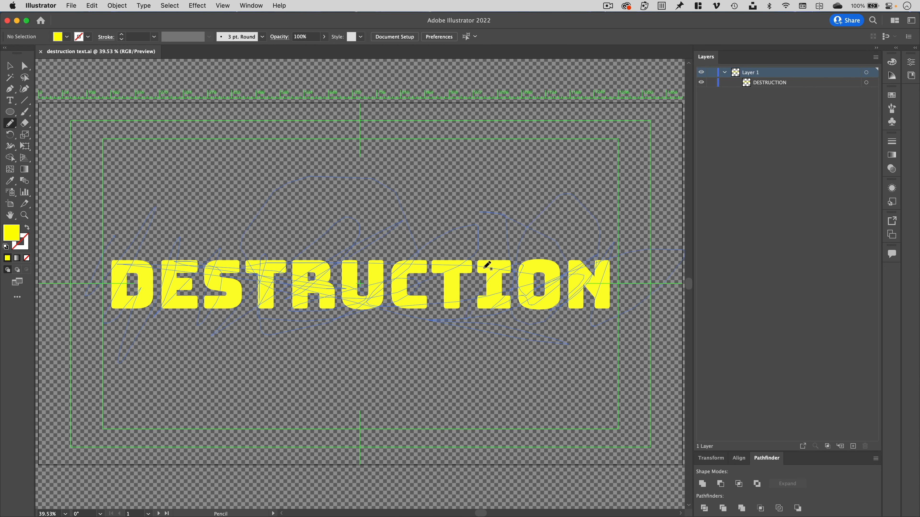
pyautogui.moveTo(405, 255)
pyautogui.mouseDown()
pyautogui.moveTo(368, 293)
pyautogui.moveTo(298, 279)
pyautogui.moveTo(312, 231)
pyautogui.moveTo(347, 278)
pyautogui.moveTo(409, 293)
pyautogui.moveTo(240, 234)
pyautogui.moveTo(297, 247)
pyautogui.moveTo(252, 311)
pyautogui.moveTo(188, 252)
pyautogui.moveTo(182, 288)
pyautogui.moveTo(117, 245)
pyautogui.moveTo(141, 301)
pyautogui.moveTo(175, 322)
pyautogui.mouseUp()
pyautogui.moveTo(333, 338); pyautogui.dragTo(334, 338)
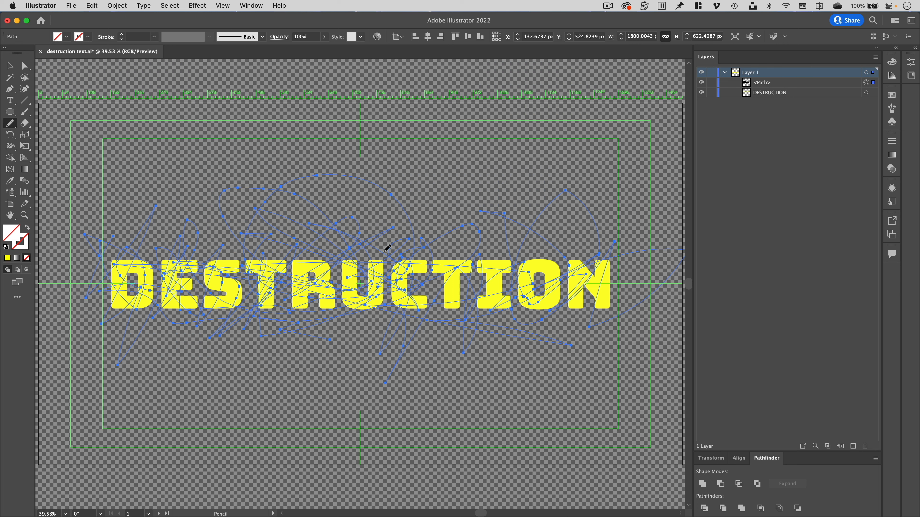
# Give the scribbled path a white stroke and deselect it
pyautogui.click(89, 36)
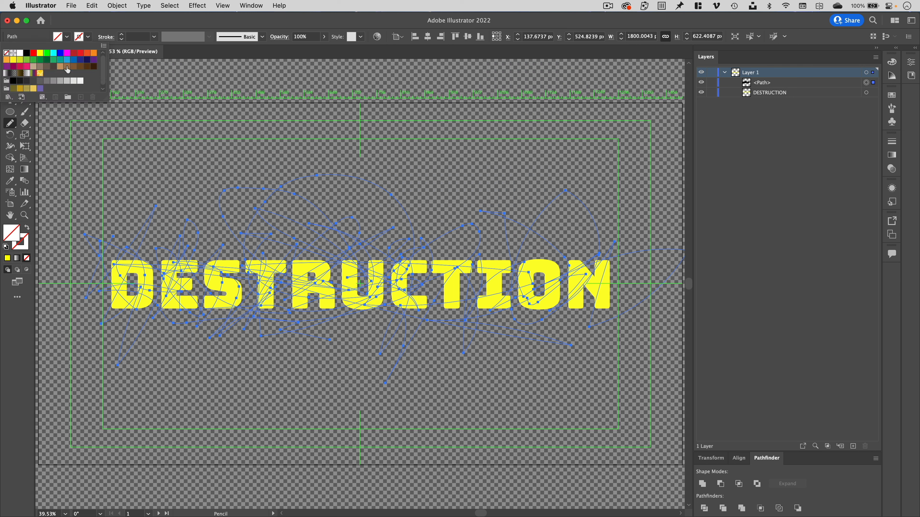
pyautogui.click(19, 53)
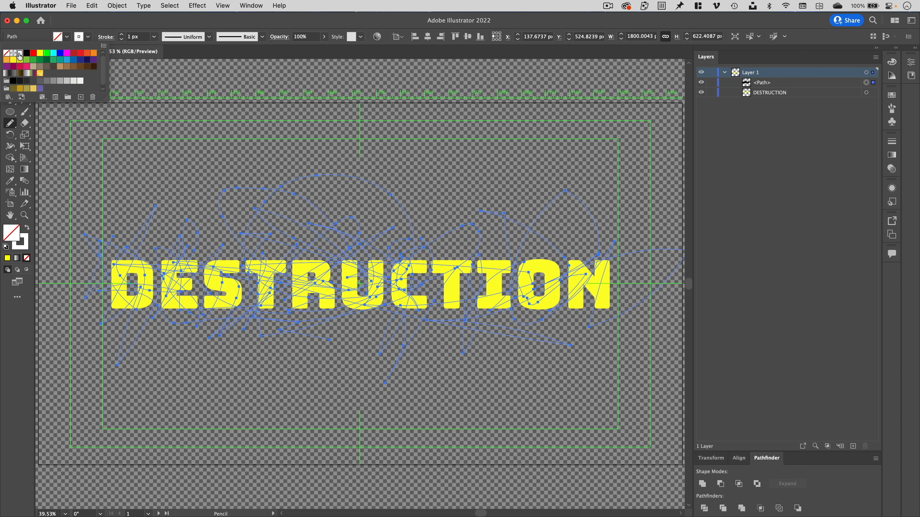
pyautogui.keyDown('super'); pyautogui.click(336, 430); pyautogui.keyUp('super')
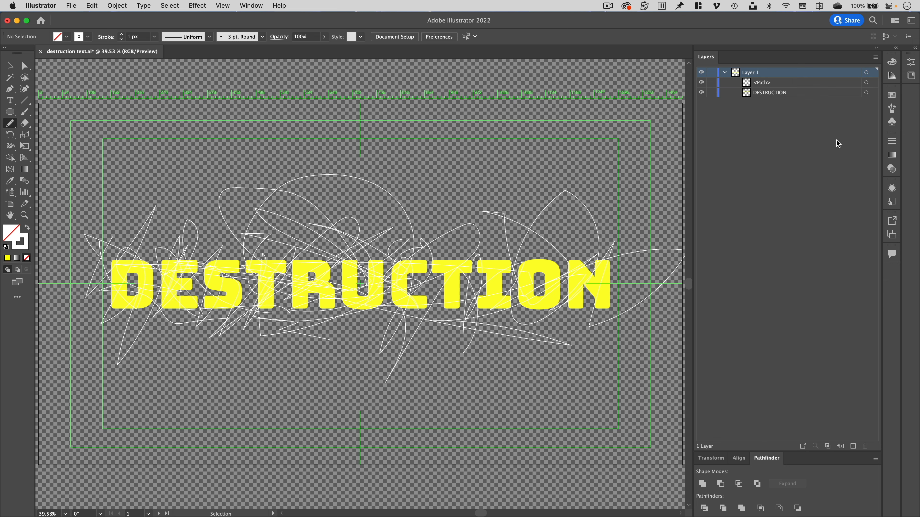
# Select the DESTRUCTION text object and convert it to outlines
pyautogui.click(867, 93)
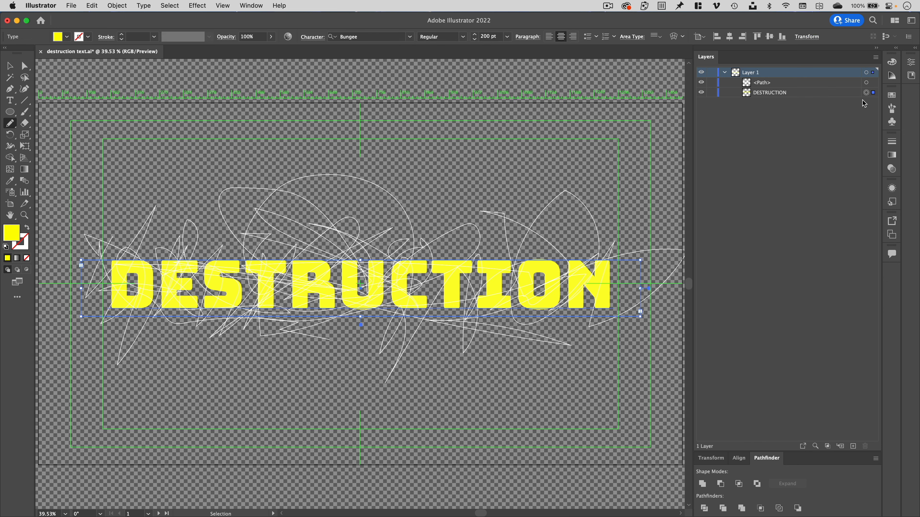
pyautogui.click(145, 6)
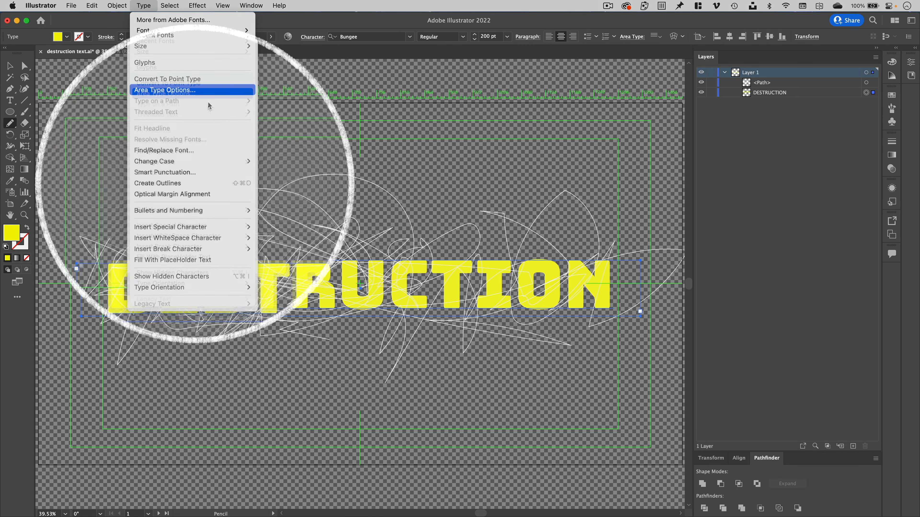
pyautogui.click(233, 187)
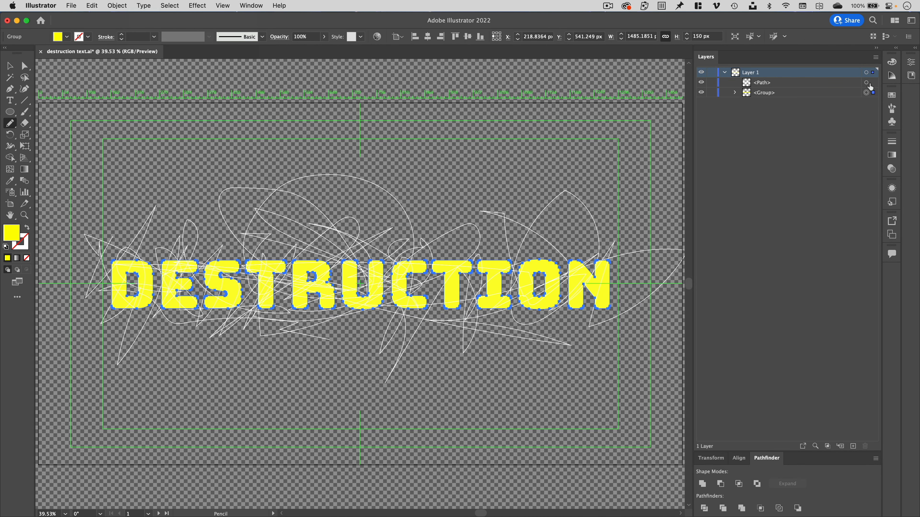
# Combine the outlined letters into a single compound path and fill it with yellow
pyautogui.click(736, 92)
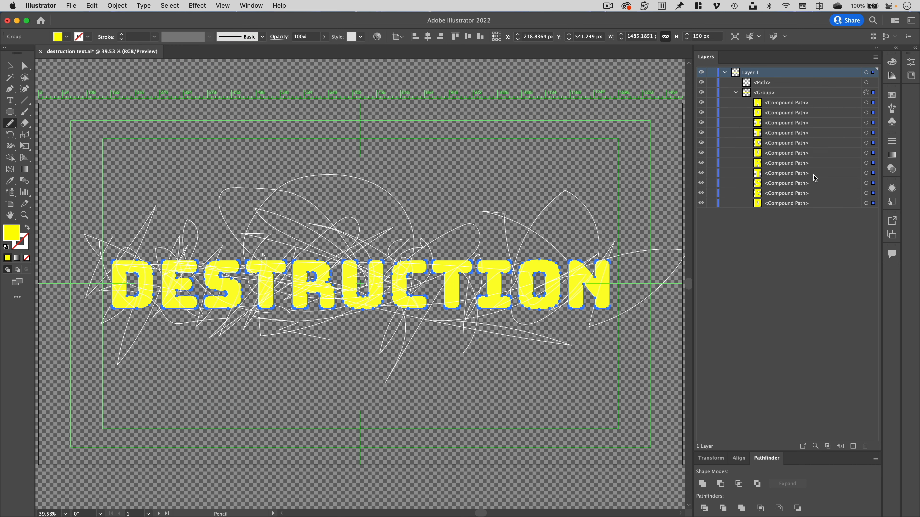
pyautogui.click(118, 6)
pyautogui.moveTo(160, 375)
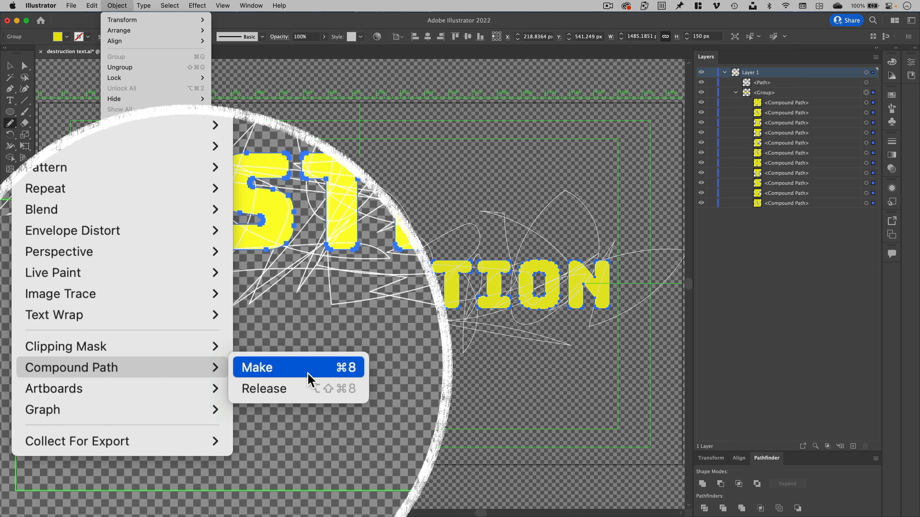
pyautogui.click(311, 378)
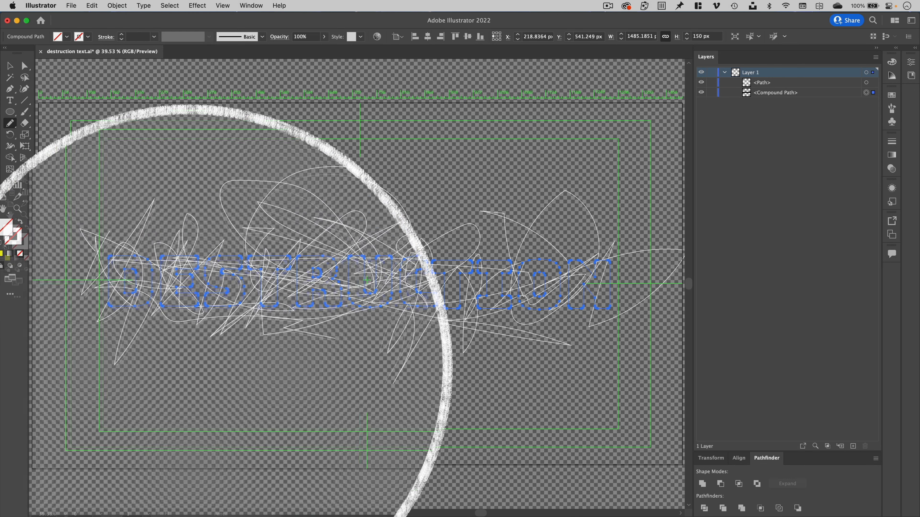
pyautogui.click(68, 36)
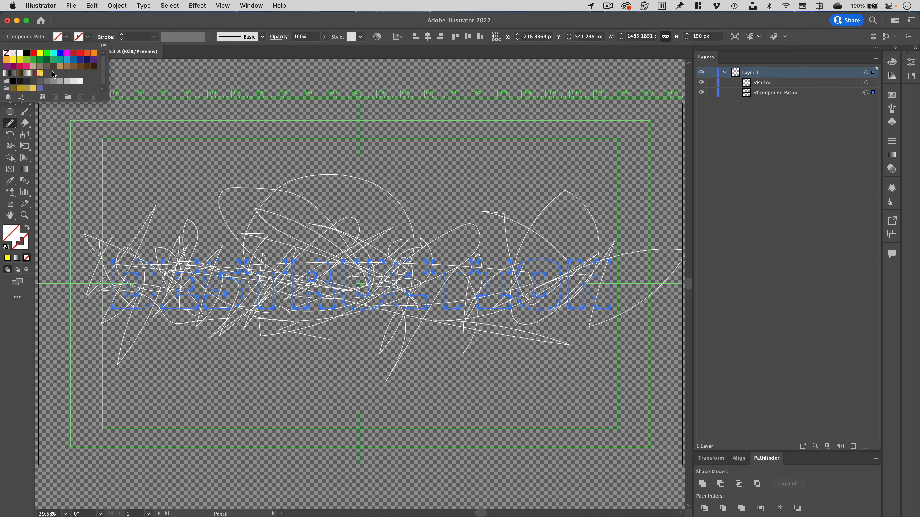
pyautogui.click(40, 54)
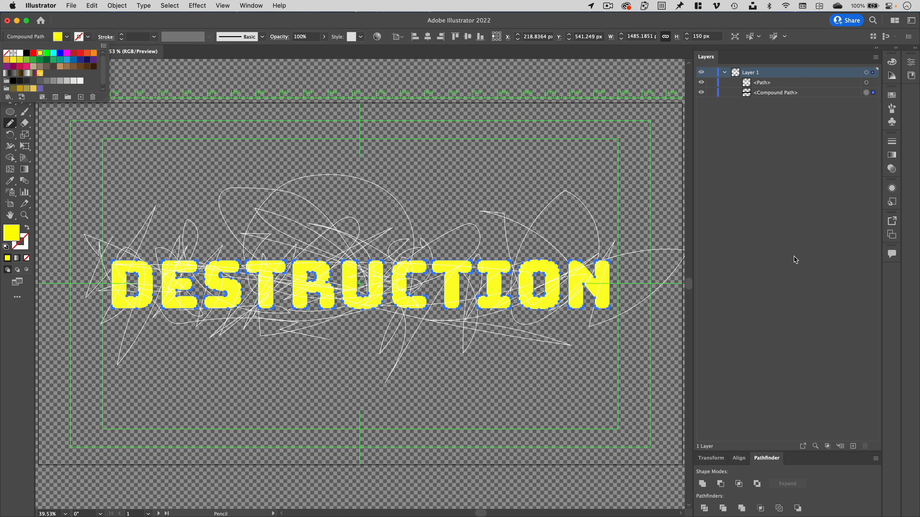
# Split the lettering along the scribbled path using the Divide pathfinder on both objects, leaving nothing selected
pyautogui.click(867, 83)
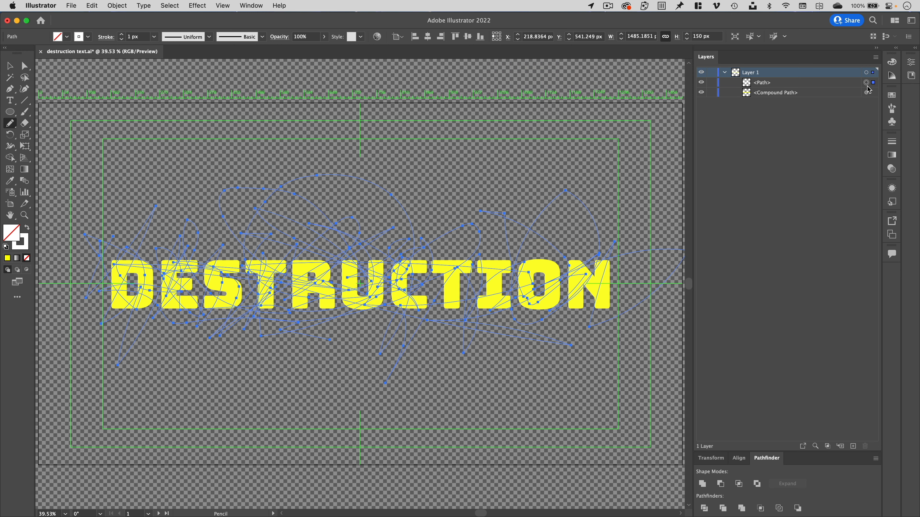
pyautogui.keyDown('shift'); pyautogui.click(866, 93); pyautogui.keyUp('shift')
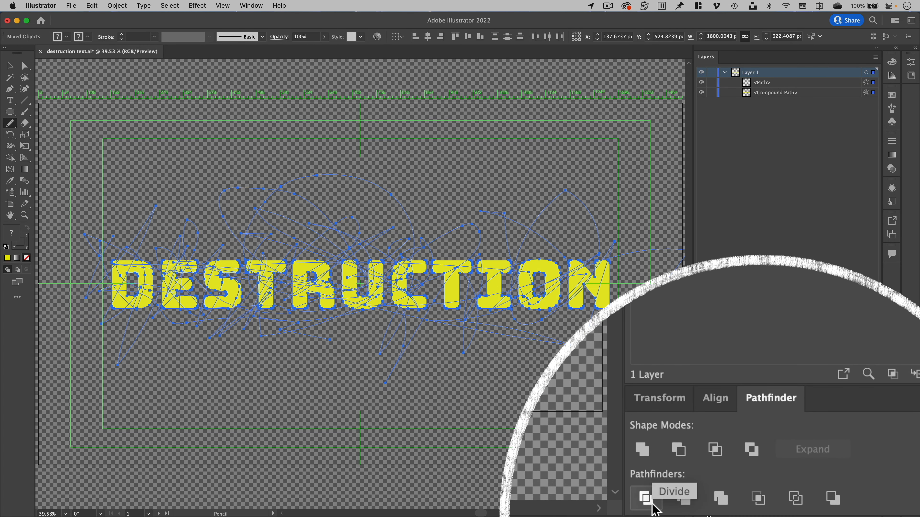
pyautogui.click(705, 509)
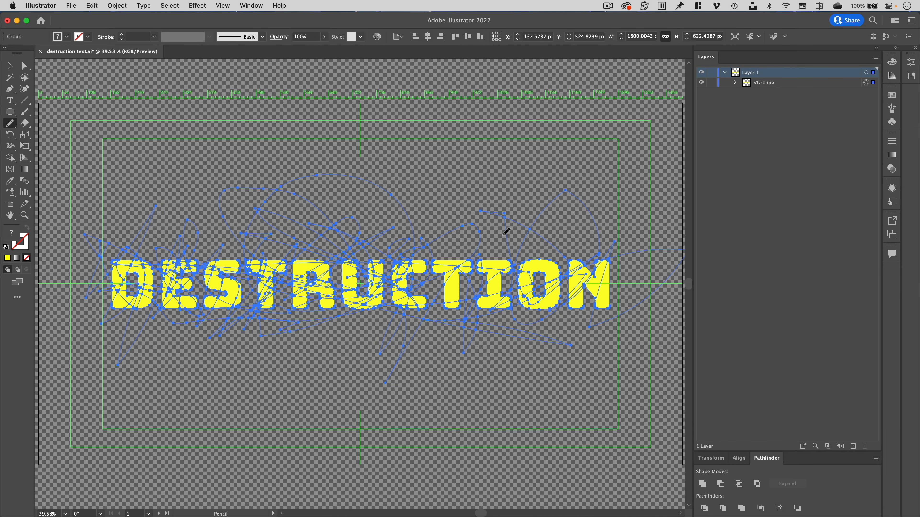
pyautogui.press('super+shift+a')
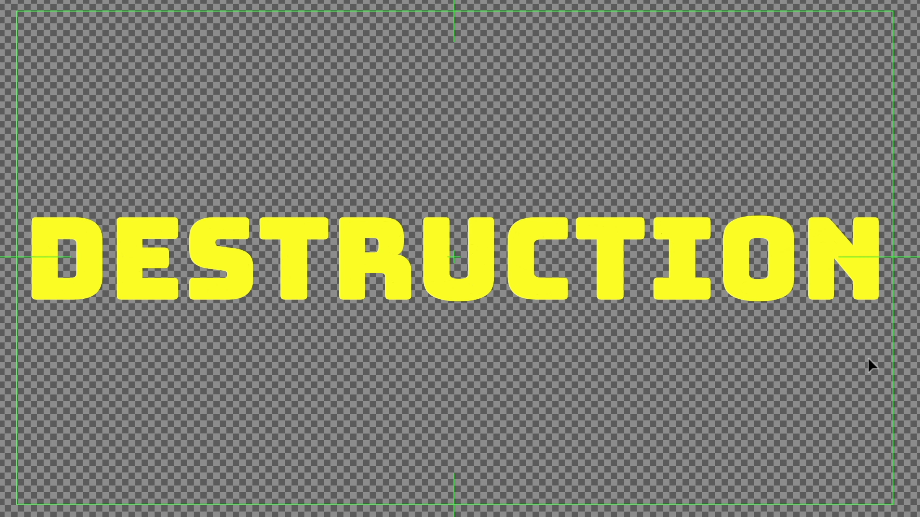
pyautogui.press('n')
pyautogui.press('a')
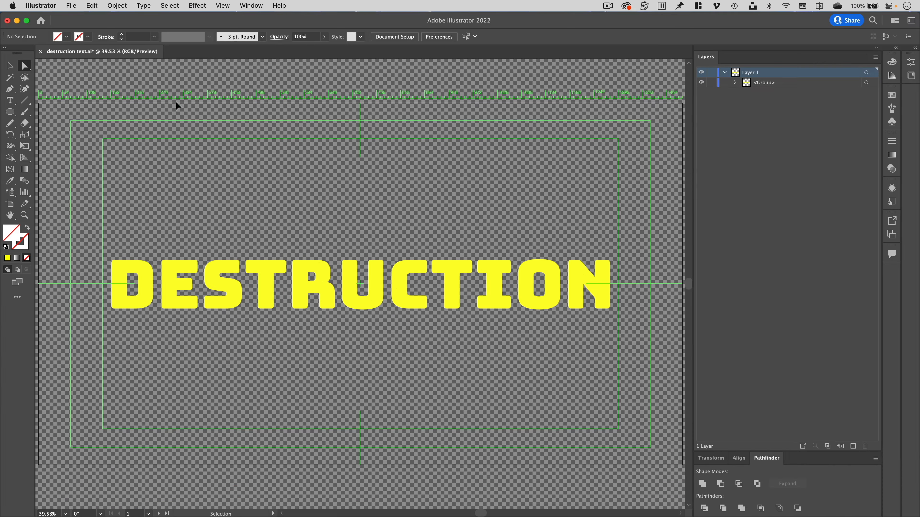
# Export the artwork in SVG format as destruction text.svg, accepting the current SVG options
pyautogui.click(72, 6)
pyautogui.moveTo(103, 198)
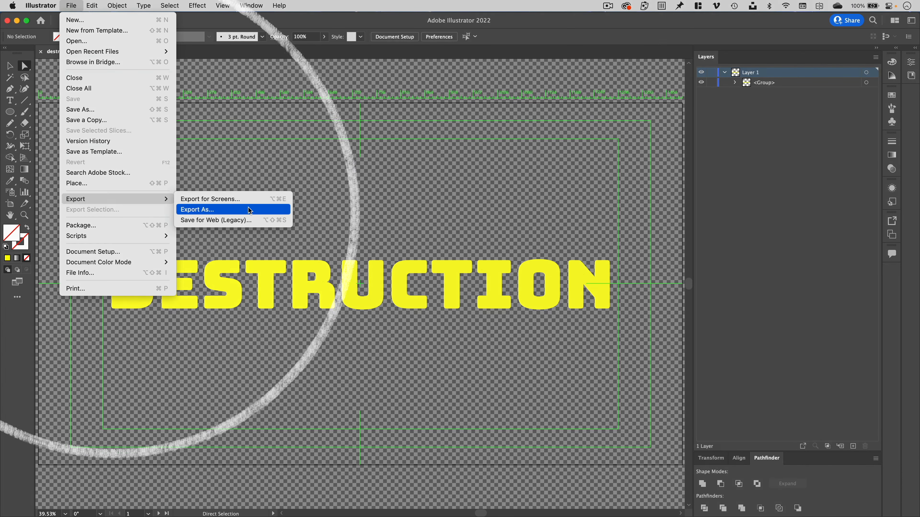
pyautogui.click(258, 207)
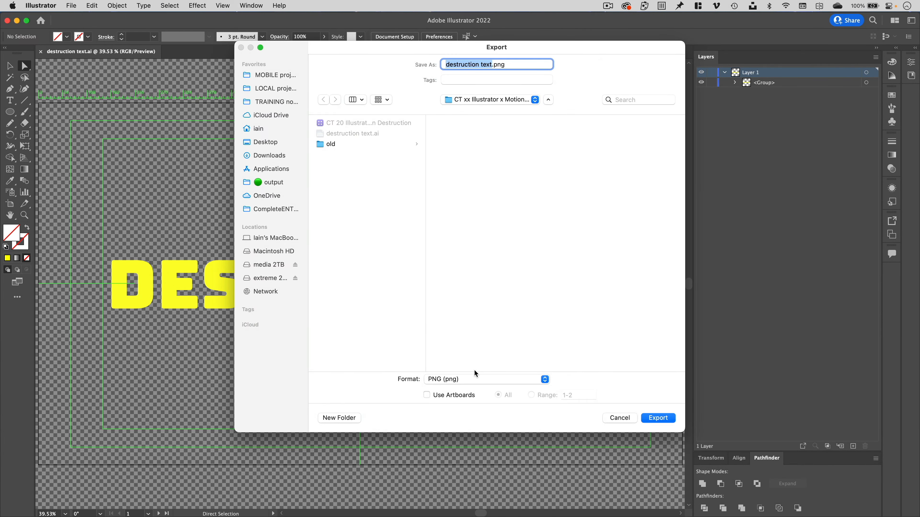
pyautogui.click(478, 379)
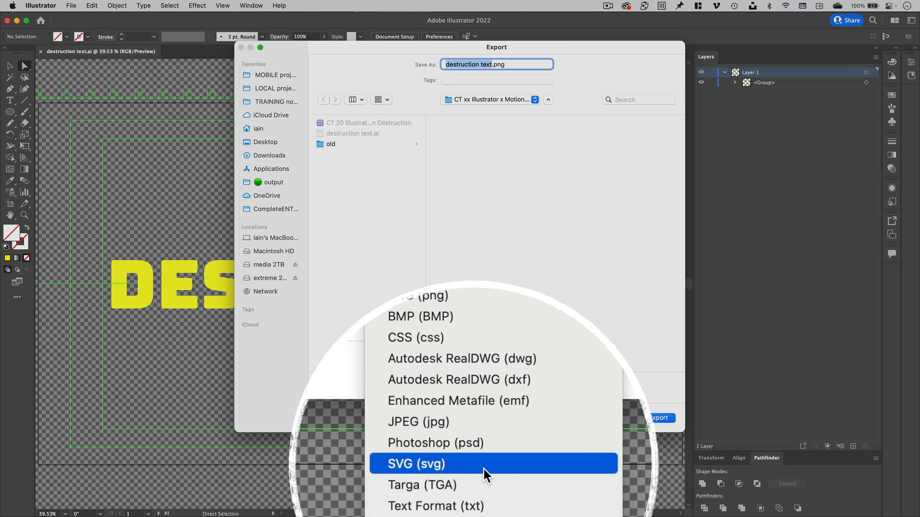
pyautogui.click(484, 471)
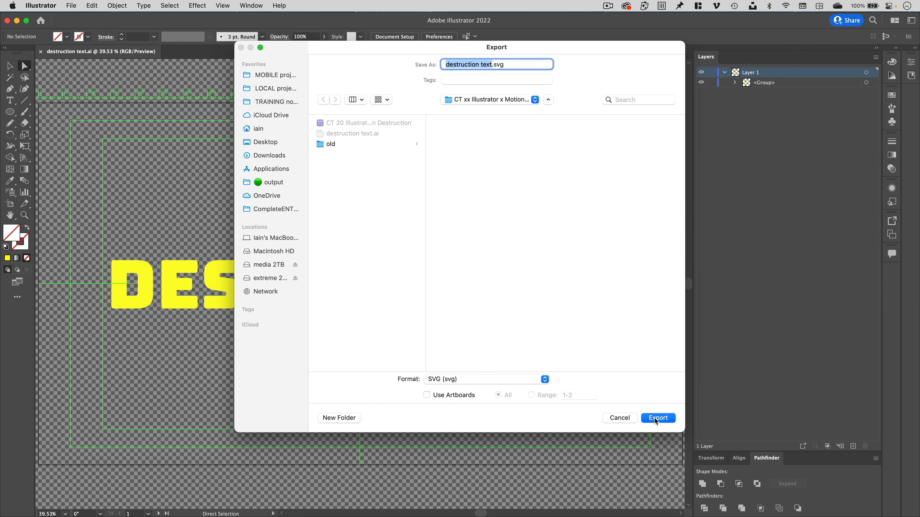
pyautogui.click(657, 418)
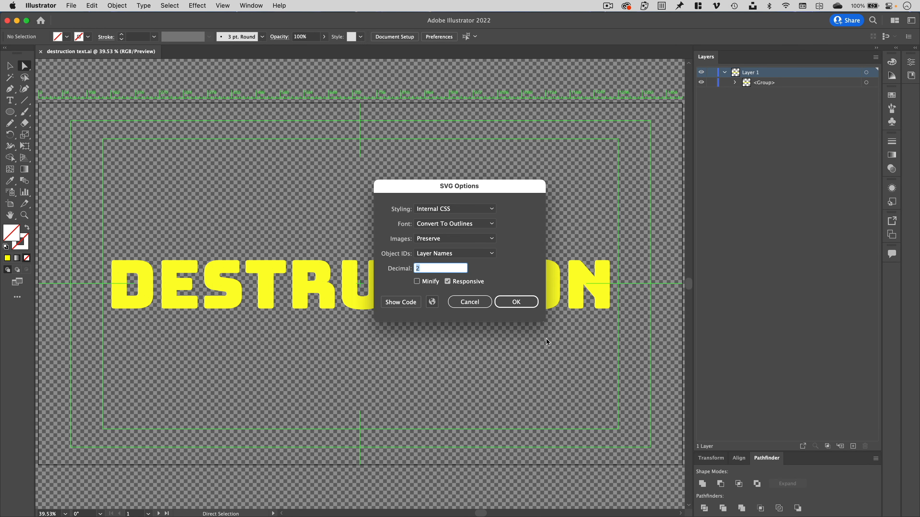
pyautogui.click(516, 301)
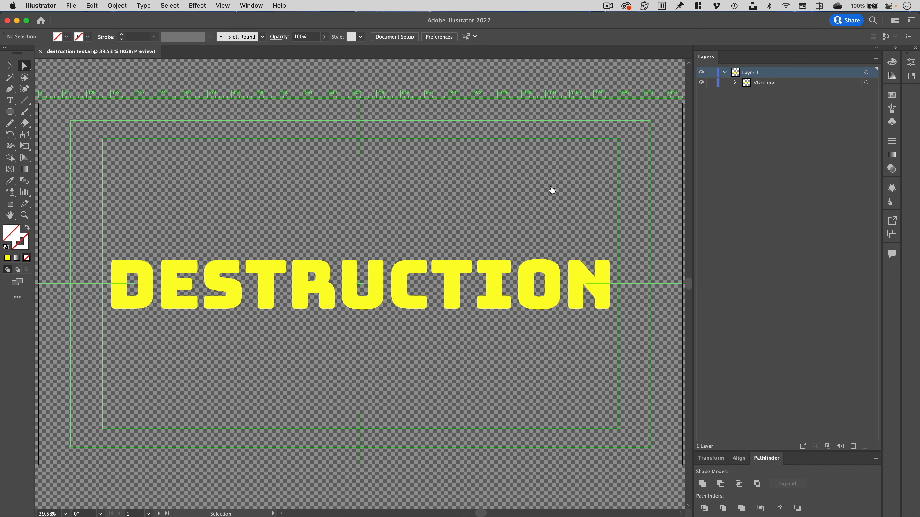
# Switch to Finder and open destruction text.svg from the CT xx Illustrator x Motion Destruction folder in Pixelmator Pro
pyautogui.press('super+Tab')
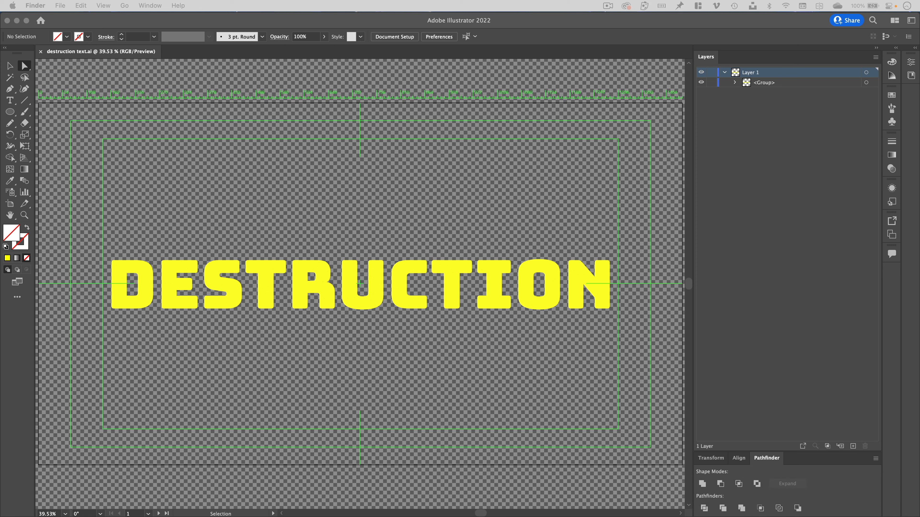
pyautogui.press('super+n')
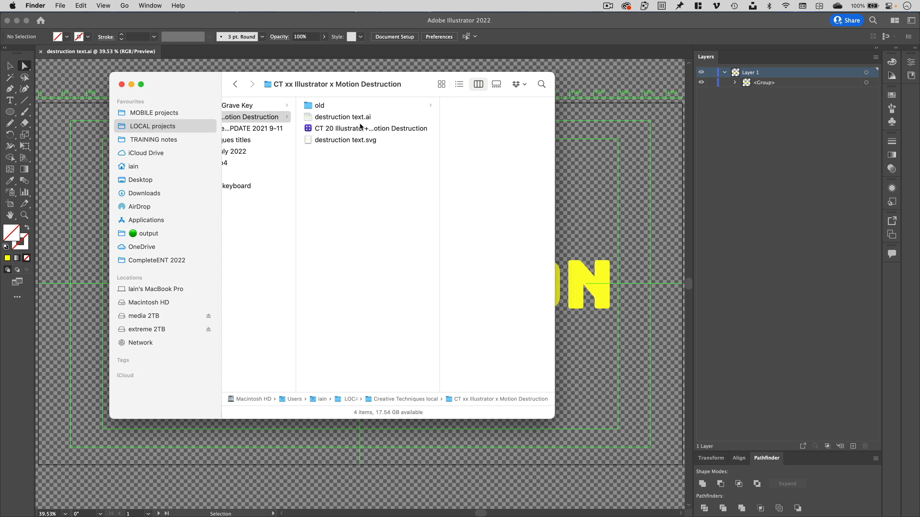
pyautogui.click(367, 142)
pyautogui.moveTo(367, 142); pyautogui.dragTo(574, 502)
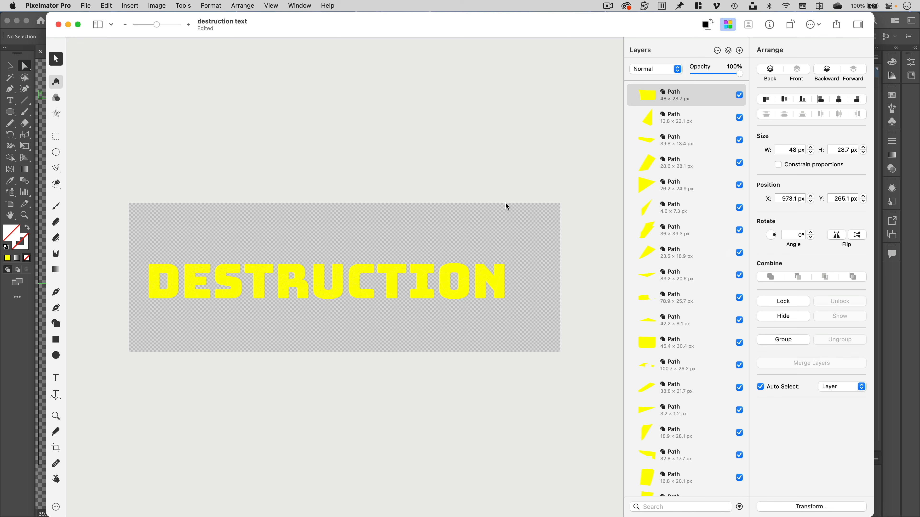
# Export the layered shapes as a 25 fps Motion project into the CT xx Illustrator x Motion Destruction folder, and hide Pixelmator Pro
pyautogui.click(85, 5)
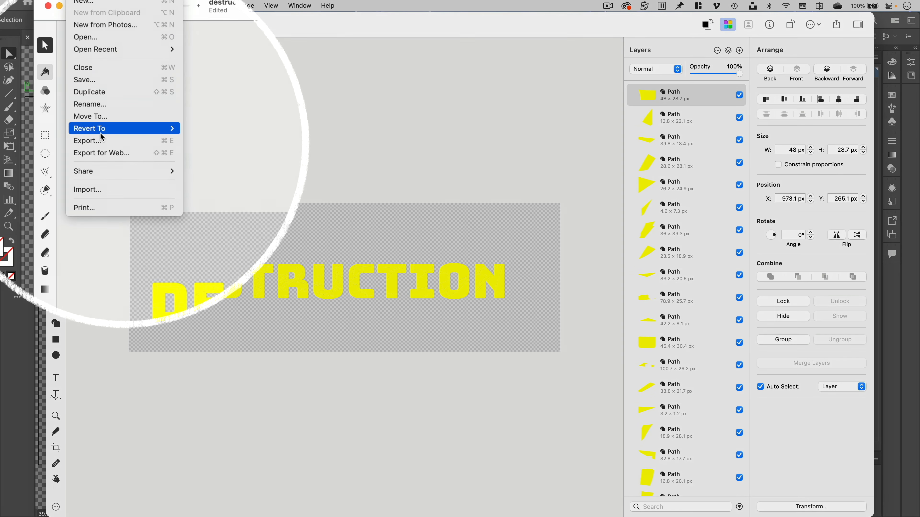
pyautogui.click(121, 135)
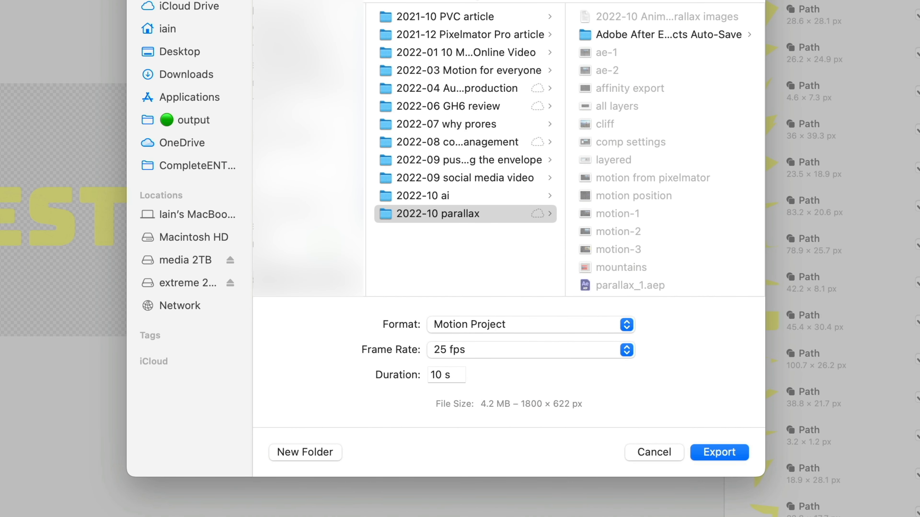
pyautogui.click(476, 0)
pyautogui.click(493, 104)
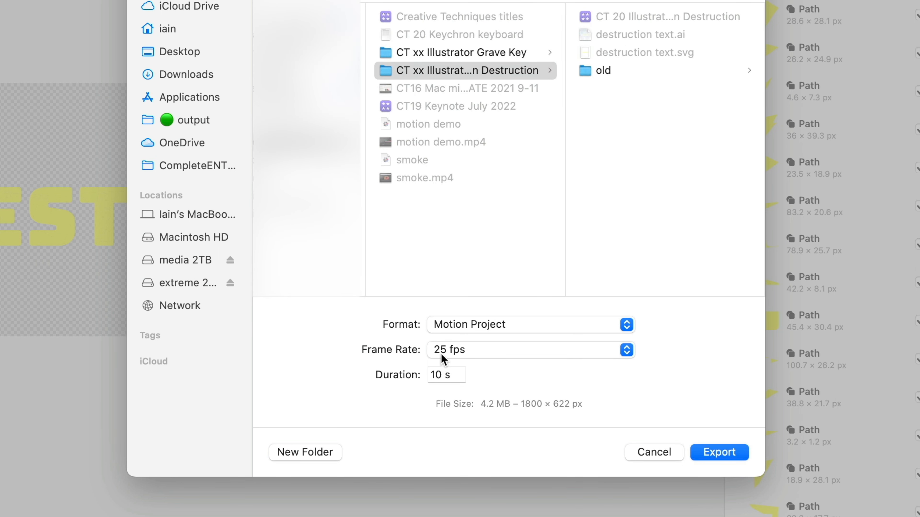
pyautogui.click(477, 353)
pyautogui.click(511, 354)
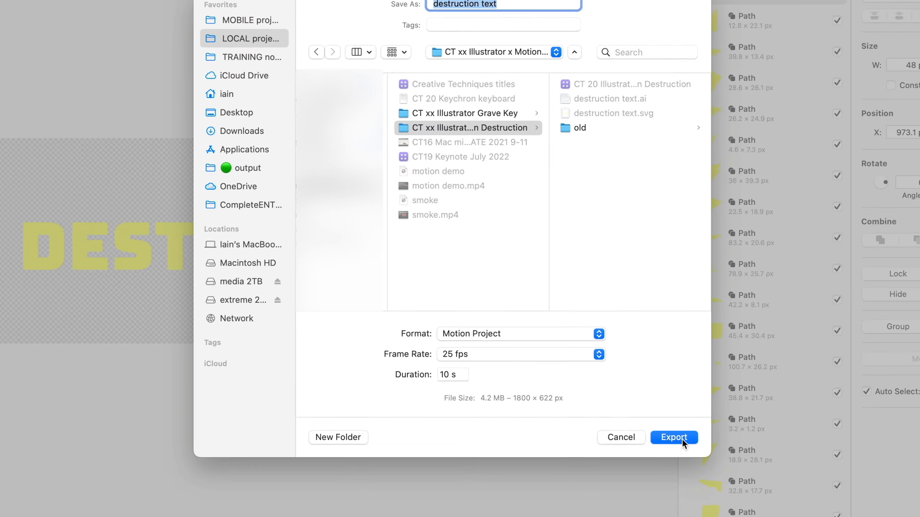
pyautogui.click(721, 453)
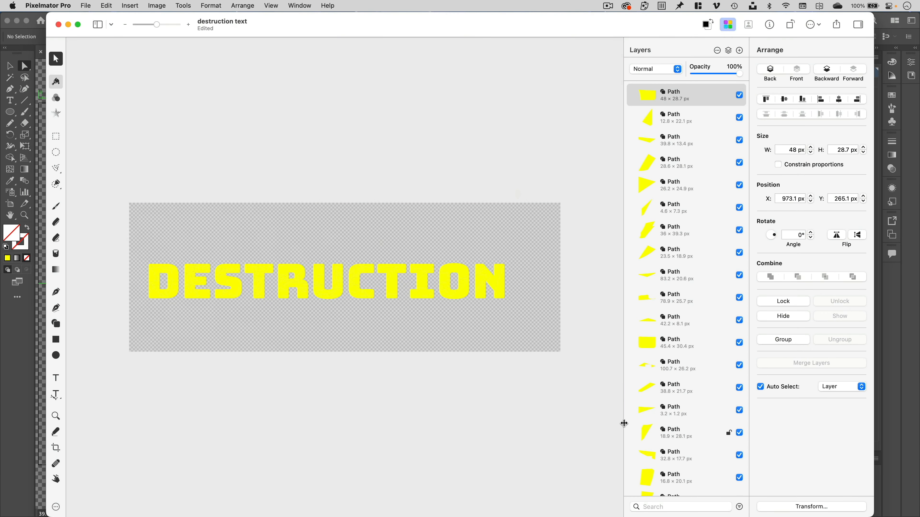
pyautogui.press('super+h')
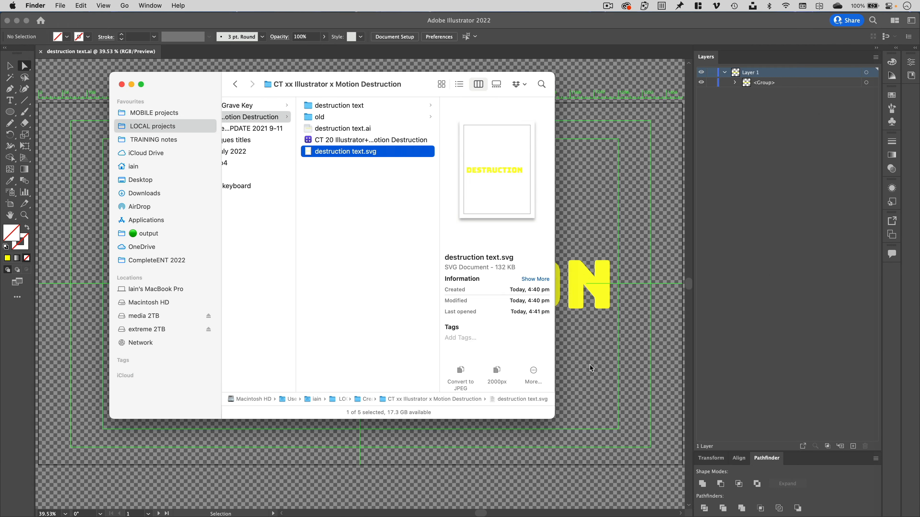
# Open destruction text.motn from the destruction text folder in Motion and set the project preset to Broadcast HD 1080
pyautogui.click(363, 106)
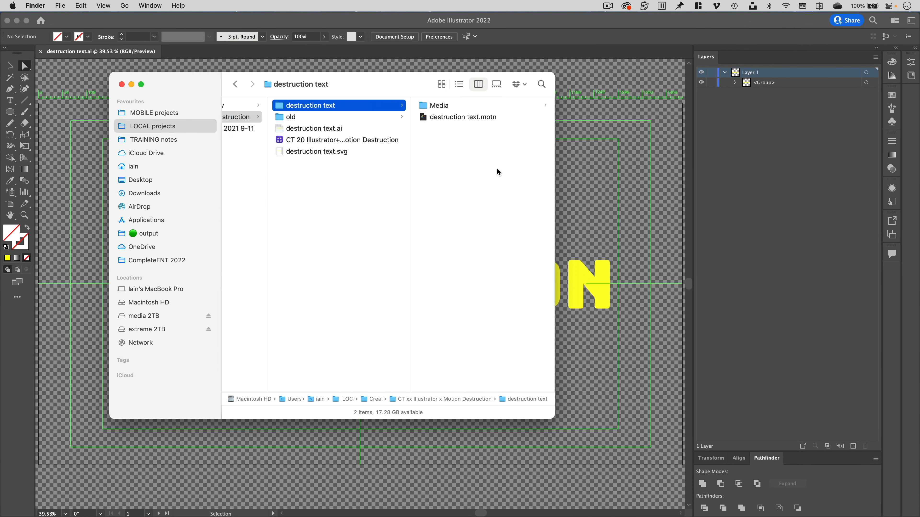
pyautogui.click(455, 117)
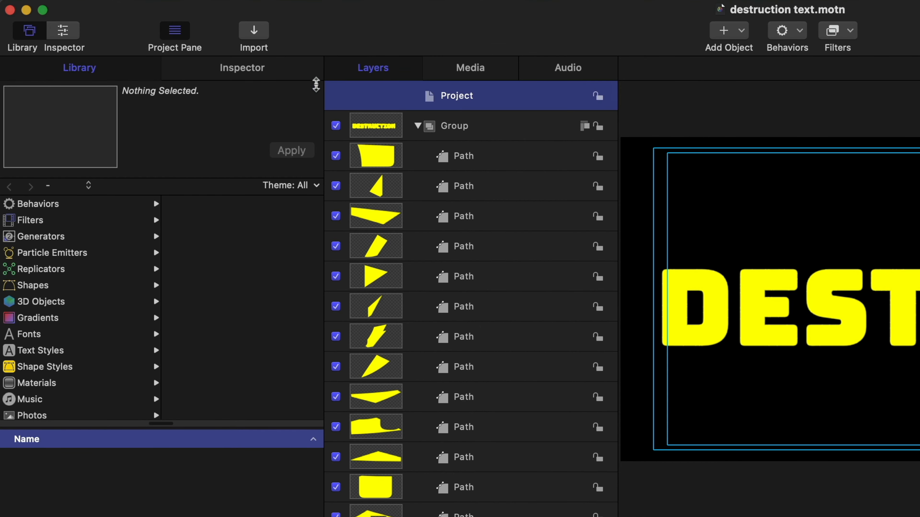
pyautogui.click(167, 54)
pyautogui.click(48, 192)
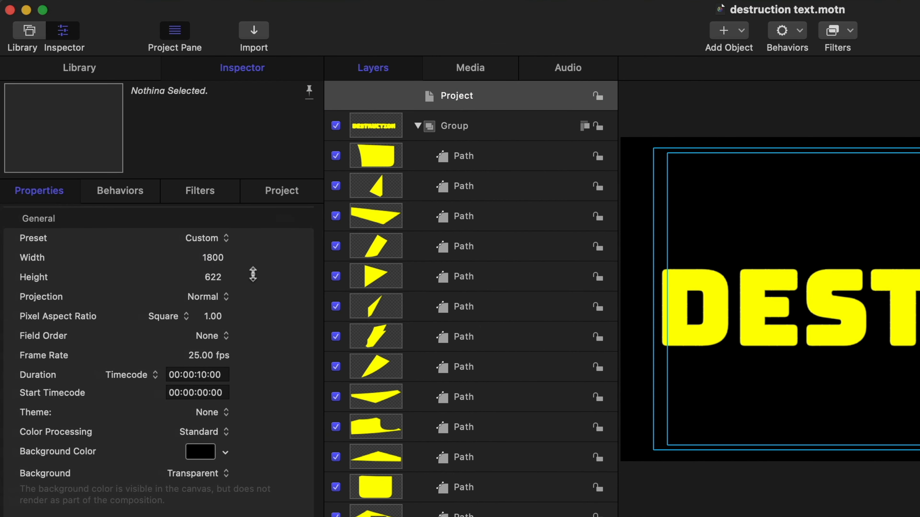
pyautogui.click(200, 236)
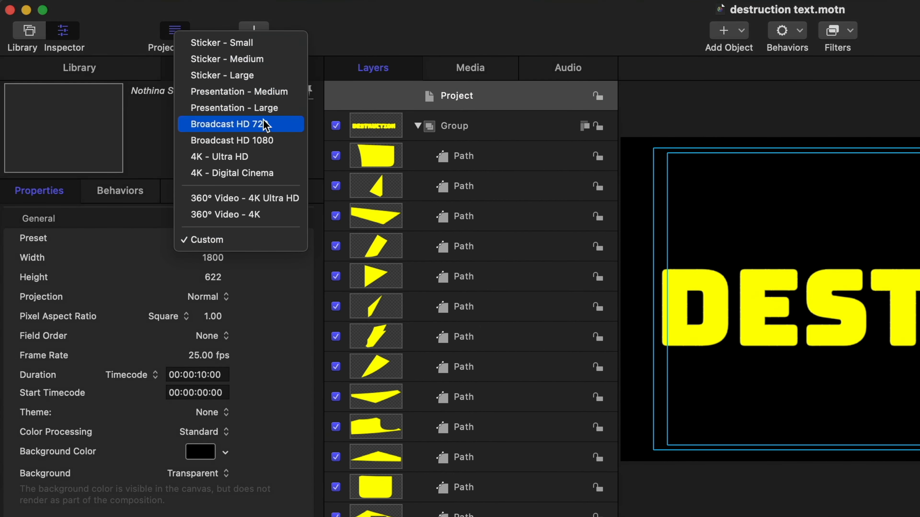
pyautogui.click(262, 141)
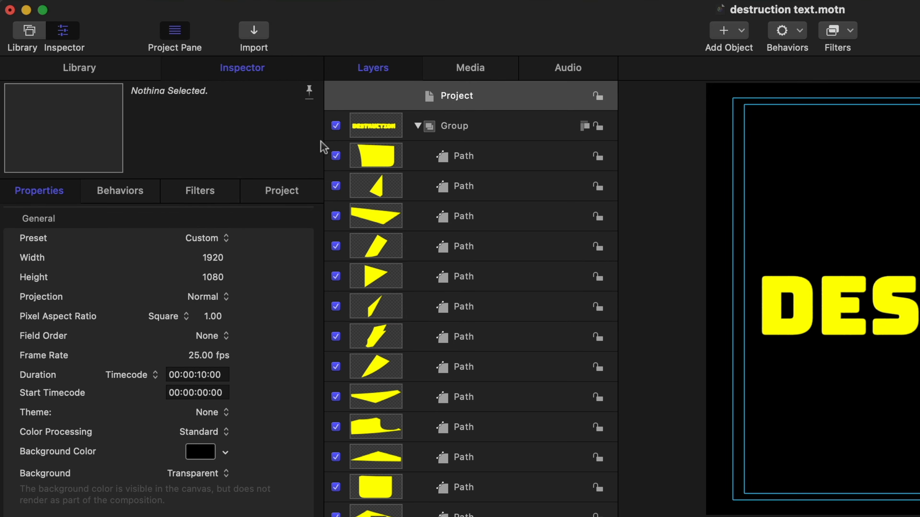
# Centre the lettering group in the frame at about X 85.2, Y -2.6 px, and hide the safe zones
pyautogui.click(463, 124)
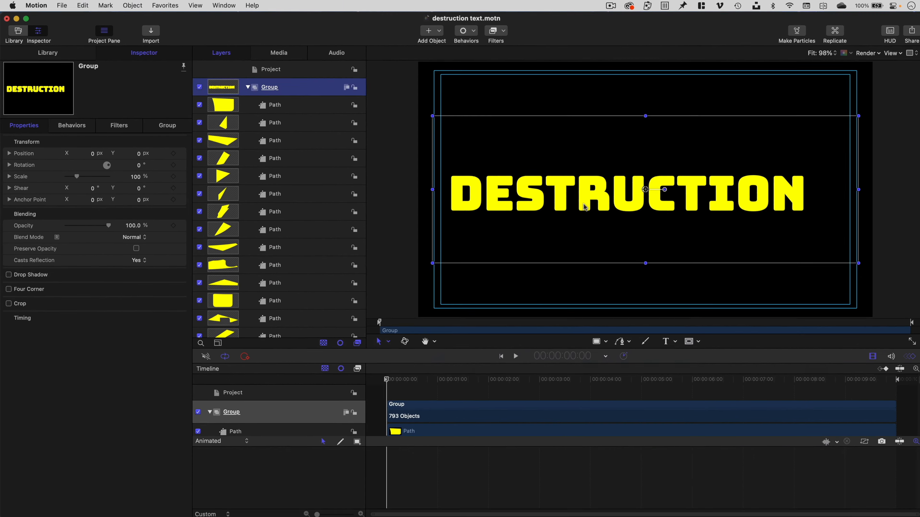
pyautogui.moveTo(586, 203); pyautogui.dragTo(596, 206)
pyautogui.click(889, 54)
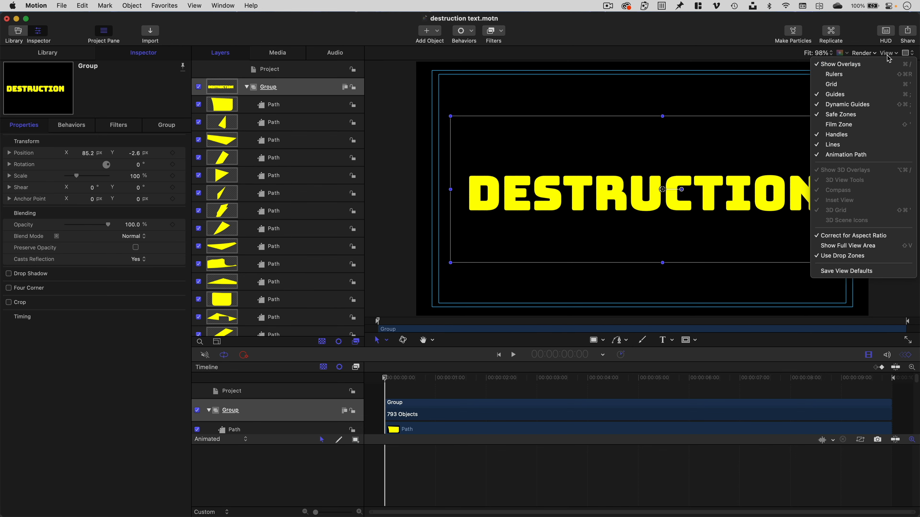
pyautogui.click(884, 116)
pyautogui.click(863, 310)
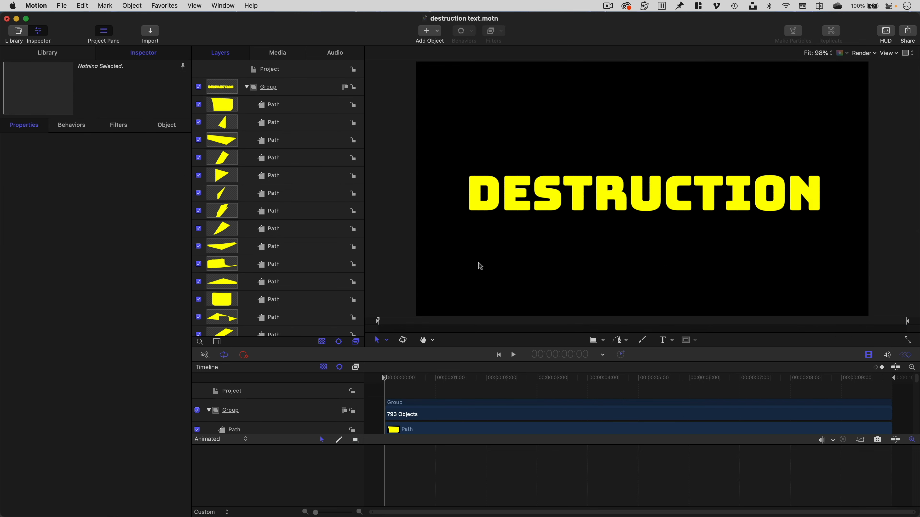
# Switch the lettering group to 3D and draw a small circle above the first letters of DESTRUCTION
pyautogui.click(345, 87)
pyautogui.click(300, 88)
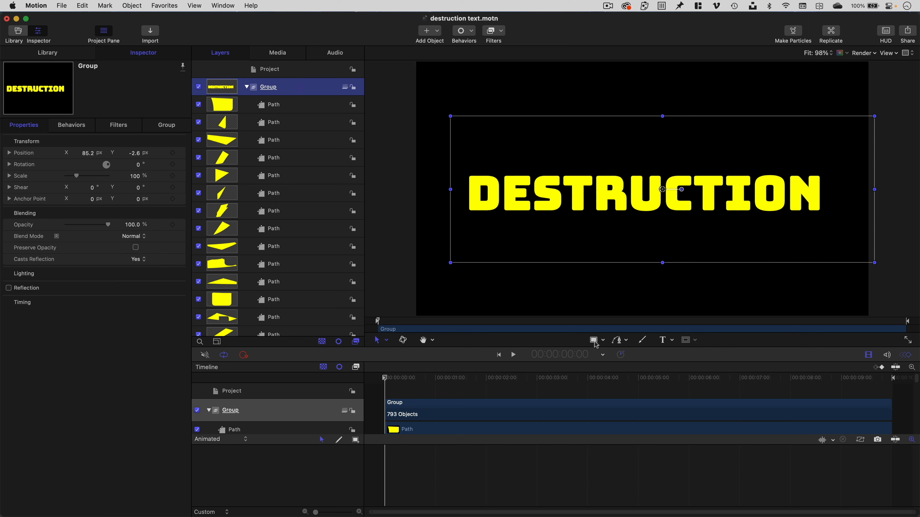
pyautogui.click(602, 340)
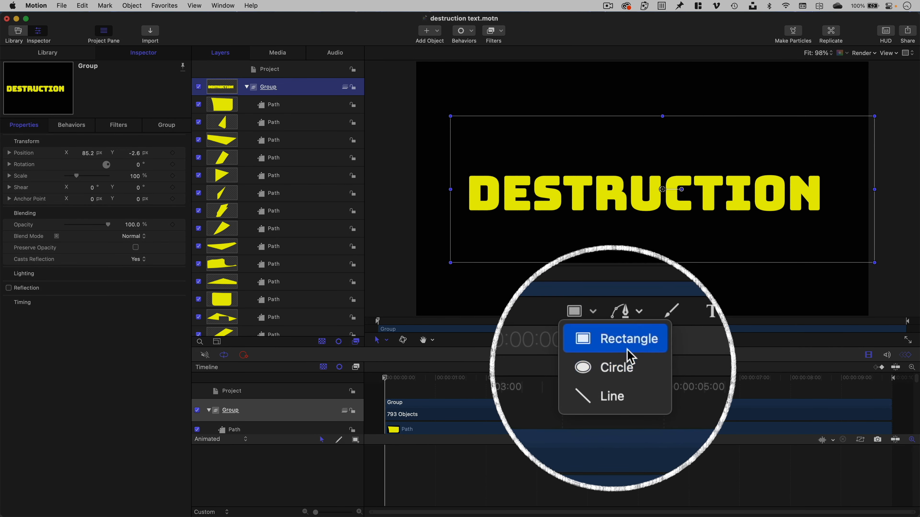
pyautogui.click(618, 367)
pyautogui.moveTo(532, 144)
pyautogui.mouseDown()
pyautogui.moveTo(547, 159)
pyautogui.moveTo(552, 138)
pyautogui.mouseUp()
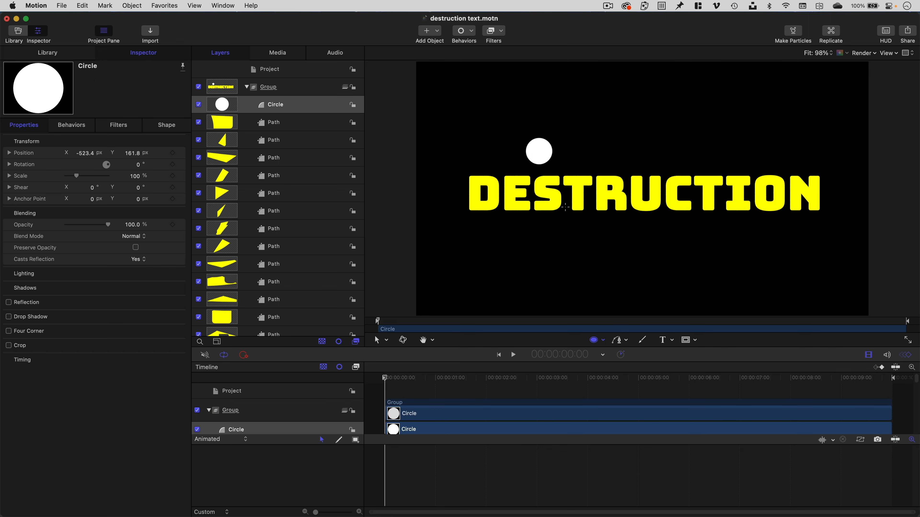
# Move the circle into its own group above the lettering group and position it at about X -60.8, Y -22.7, Z 1841 px
pyautogui.moveTo(275, 102)
pyautogui.mouseDown()
pyautogui.moveTo(276, 88)
pyautogui.moveTo(264, 88)
pyautogui.moveTo(298, 141)
pyautogui.moveTo(274, 89)
pyautogui.mouseUp()
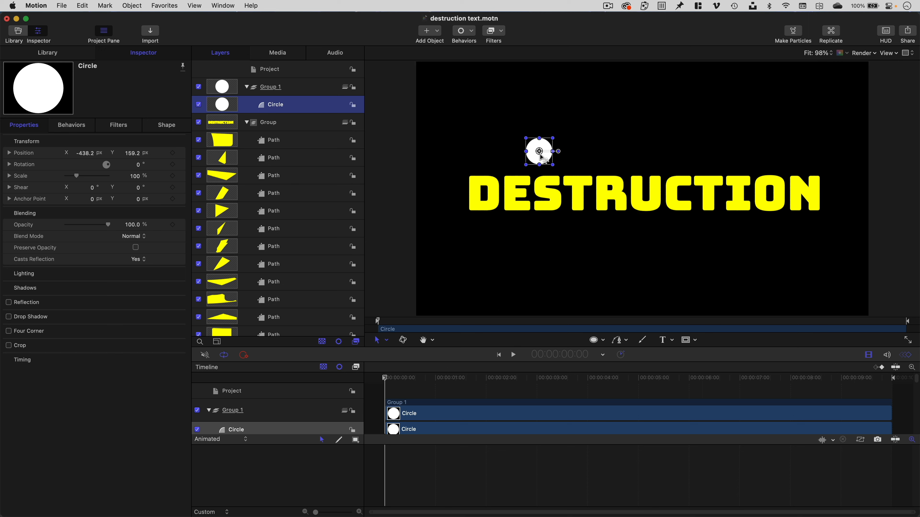
pyautogui.moveTo(543, 151); pyautogui.dragTo(630, 193)
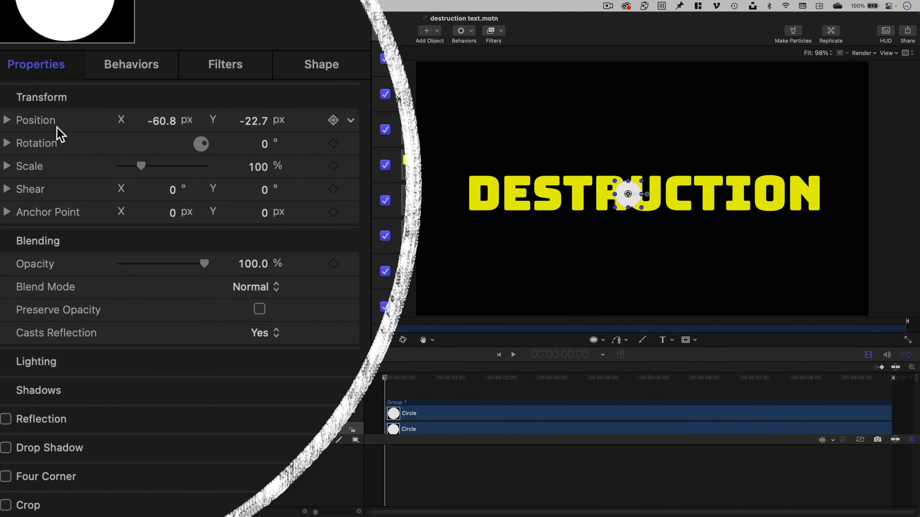
pyautogui.click(7, 122)
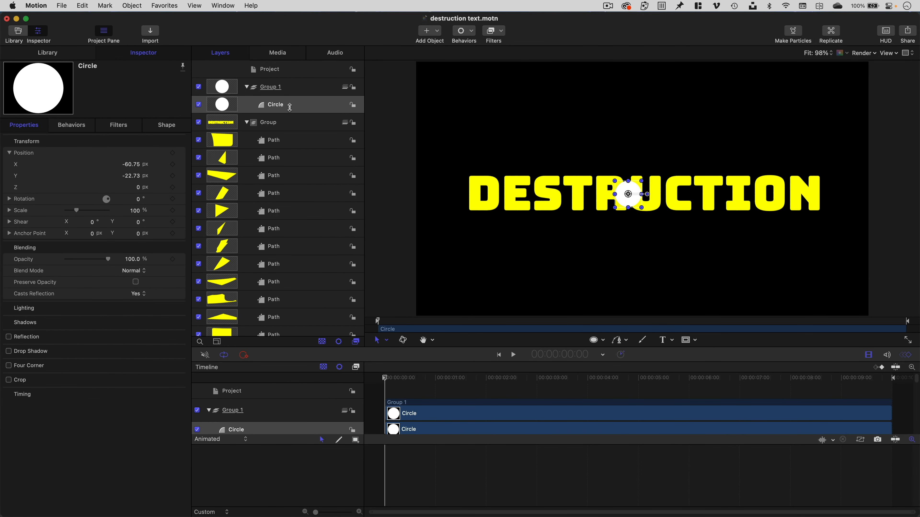
pyautogui.click(465, 32)
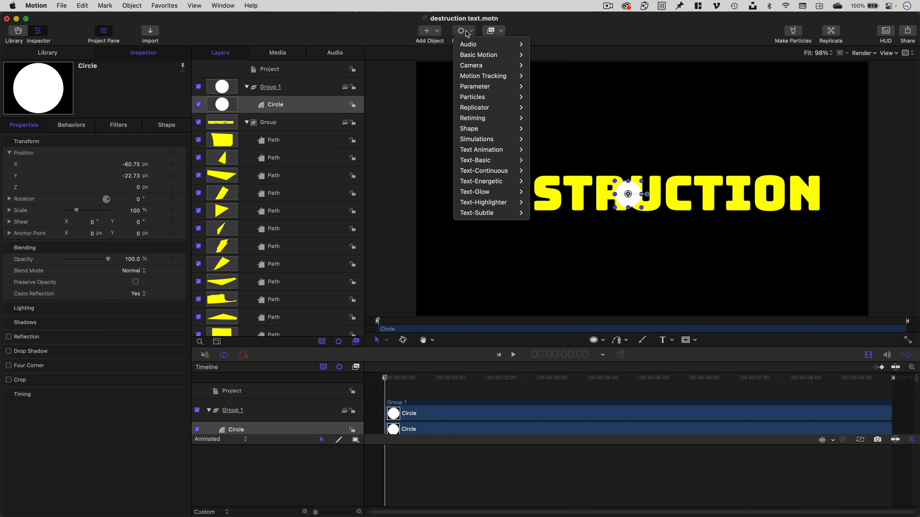
pyautogui.click(467, 34)
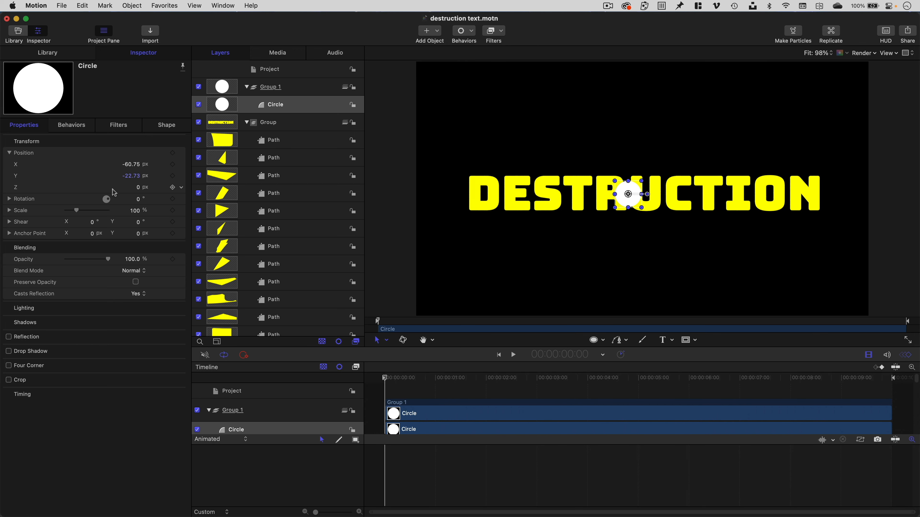
pyautogui.moveTo(137, 187)
pyautogui.mouseDown()
pyautogui.moveTo(138, 160)
pyautogui.moveTo(137, 190)
pyautogui.moveTo(138, 181)
pyautogui.mouseUp()
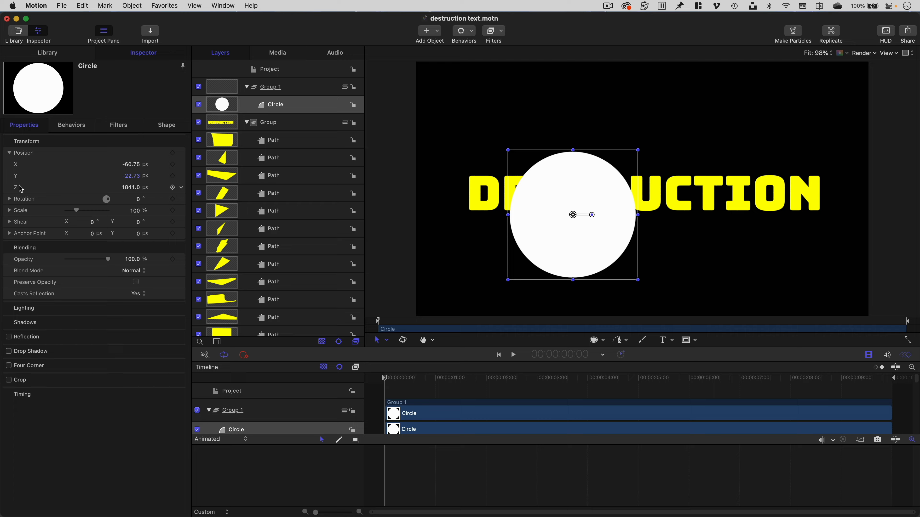
# Add a Ramp parameter behavior to the circle's Z position with an end value of -3248 px
pyautogui.rightClick(20, 187)
pyautogui.moveTo(76, 287)
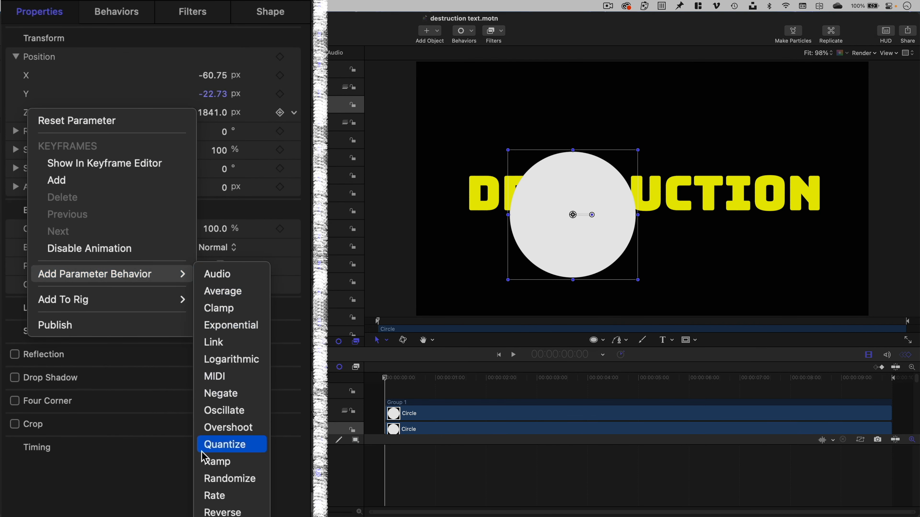
pyautogui.click(215, 462)
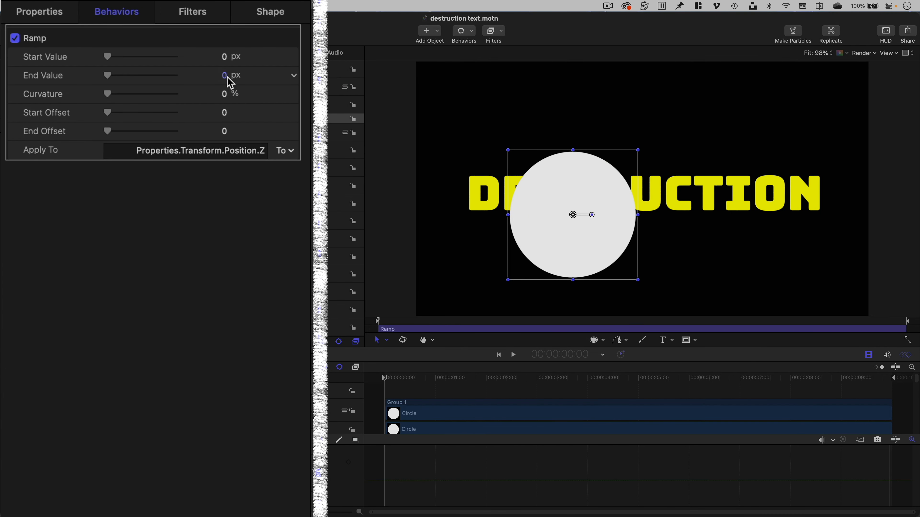
pyautogui.moveTo(227, 79)
pyautogui.mouseDown()
pyautogui.moveTo(275, 77)
pyautogui.moveTo(220, 77)
pyautogui.mouseUp()
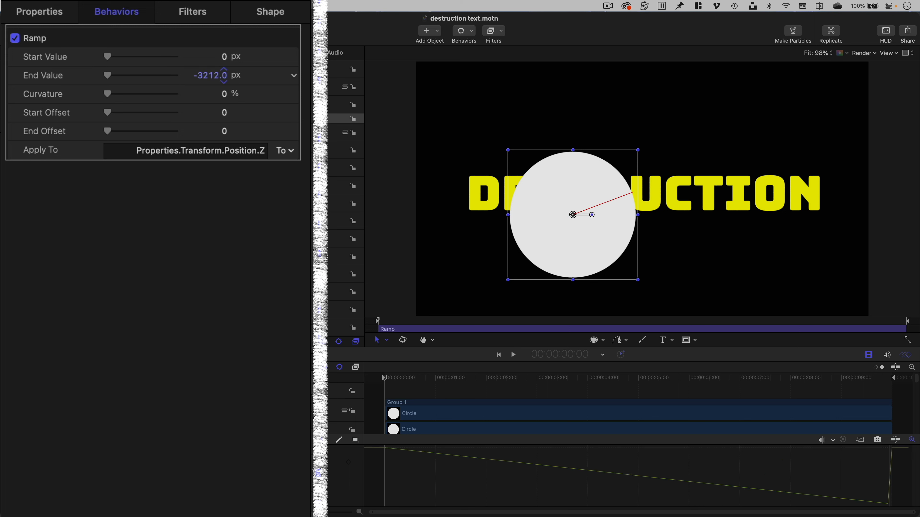
pyautogui.moveTo(389, 378); pyautogui.dragTo(224, 411)
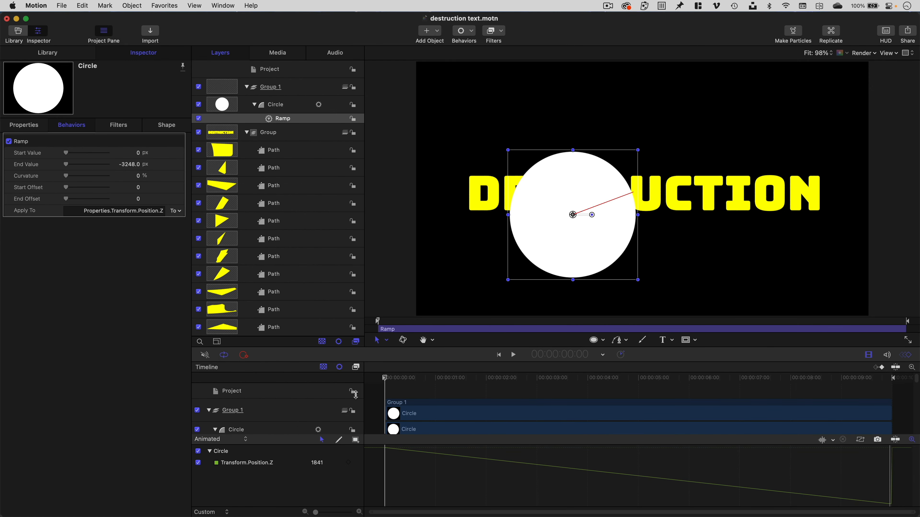
# Apply the Repel From simulation behavior to the lettering group
pyautogui.click(301, 135)
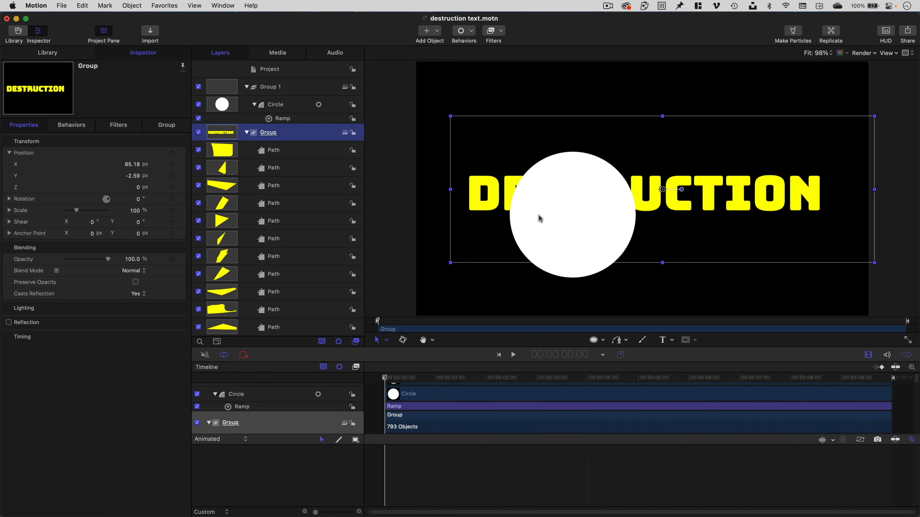
pyautogui.click(198, 186)
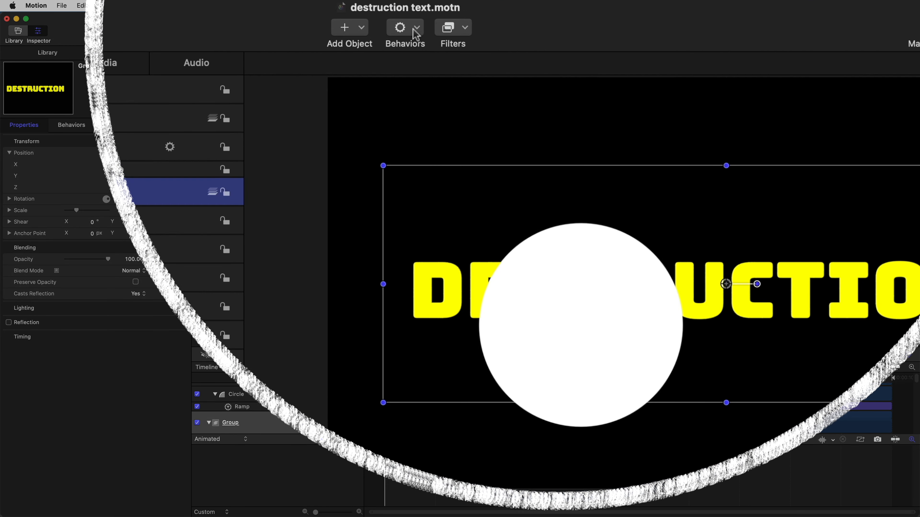
pyautogui.click(470, 31)
pyautogui.moveTo(442, 206)
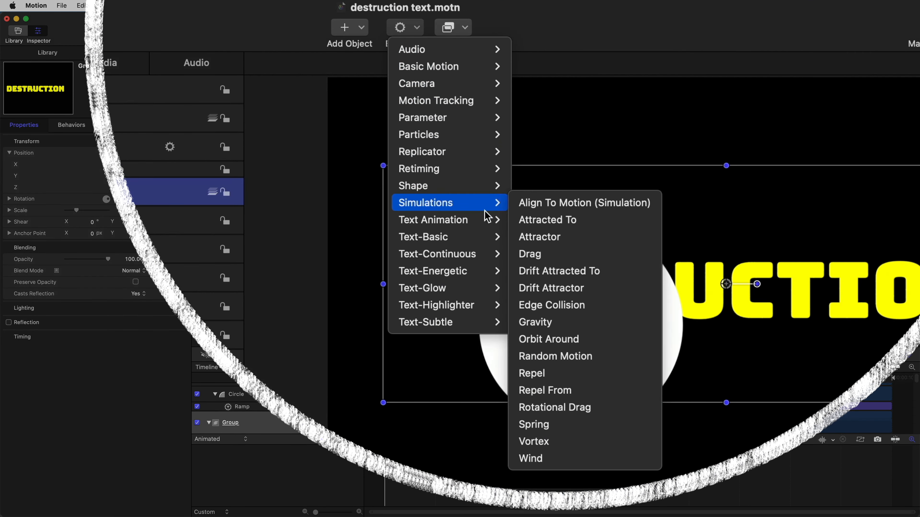
pyautogui.click(567, 391)
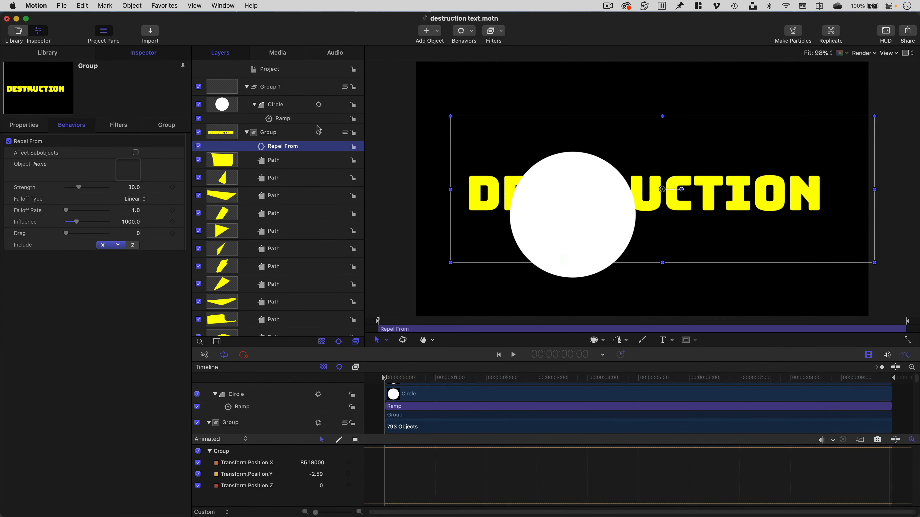
# Make Repel From affect subobjects with Circle as its object, and preview the motion to about 1:03
pyautogui.click(135, 152)
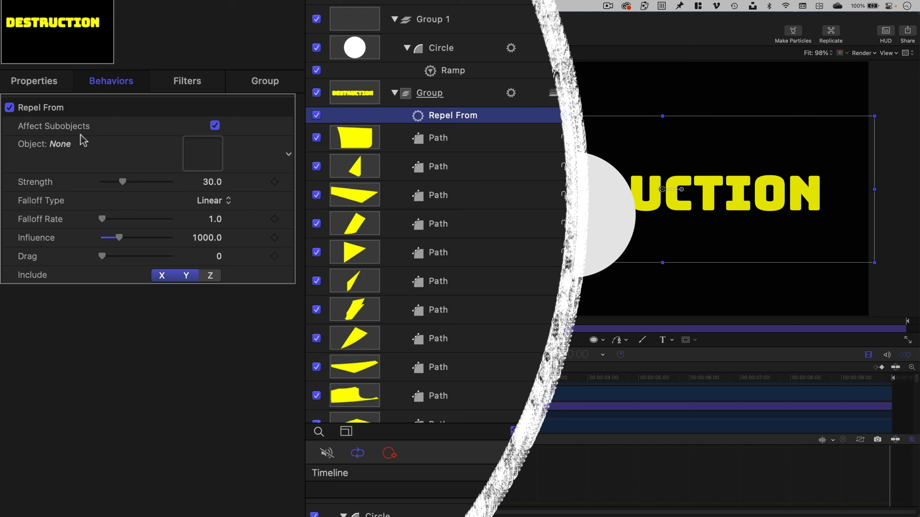
pyautogui.moveTo(430, 55)
pyautogui.mouseDown()
pyautogui.moveTo(431, 91)
pyautogui.moveTo(203, 160)
pyautogui.mouseUp()
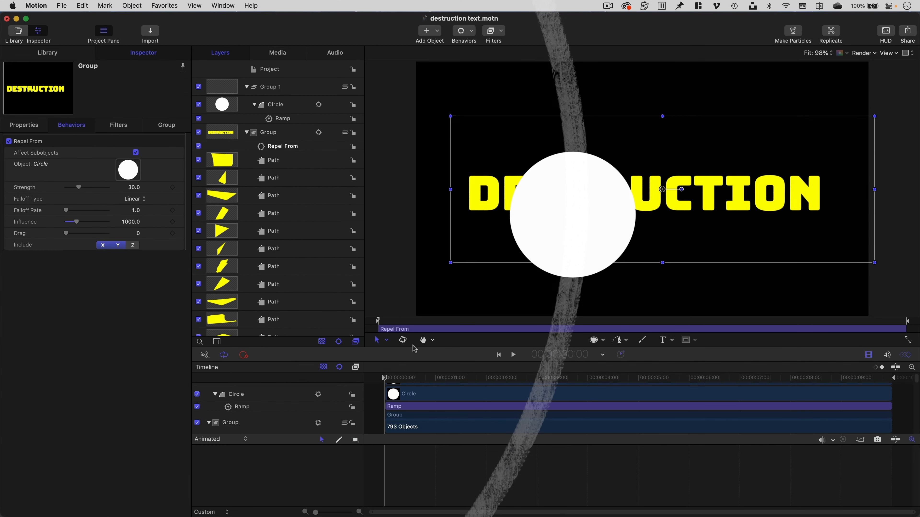
pyautogui.moveTo(391, 378); pyautogui.dragTo(442, 358)
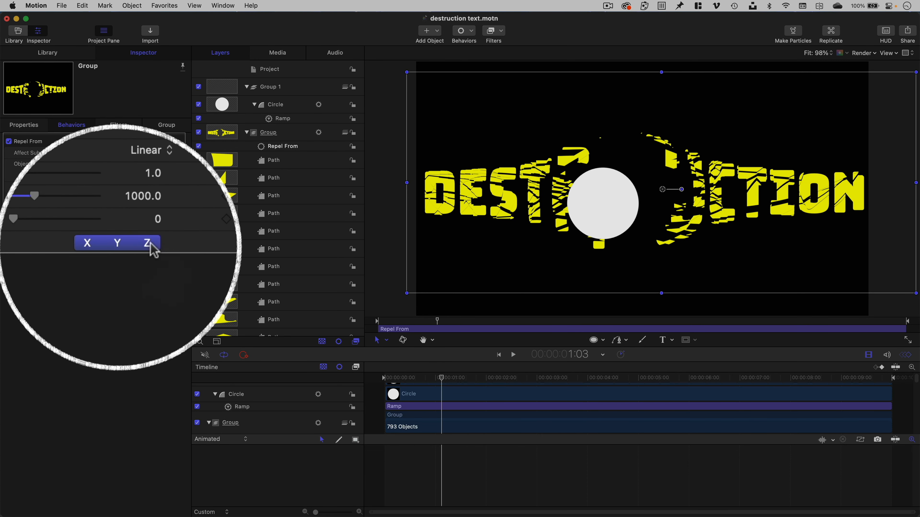
# Include the Z axis in Repel From and set its influence to 669, previewing the effect around 4:00
pyautogui.click(152, 246)
pyautogui.moveTo(435, 379); pyautogui.dragTo(590, 393)
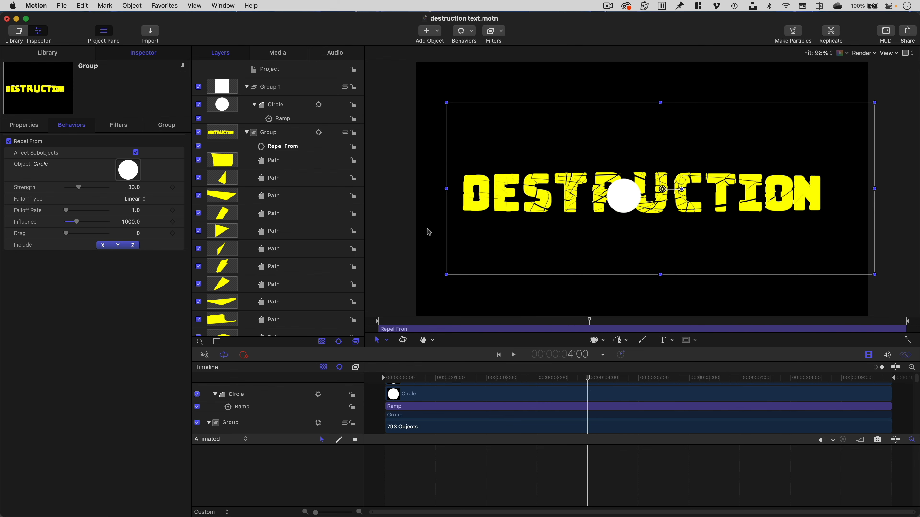
pyautogui.moveTo(131, 222); pyautogui.dragTo(126, 221)
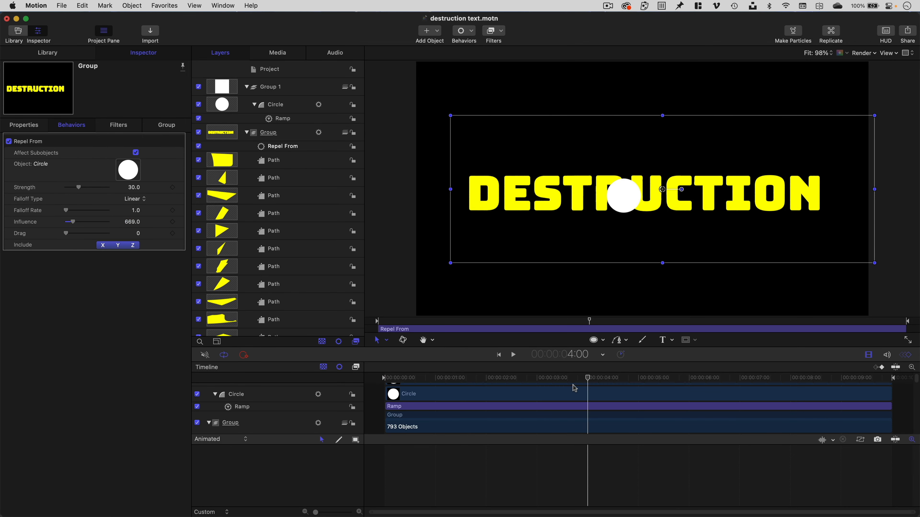
pyautogui.moveTo(570, 378); pyautogui.dragTo(606, 390)
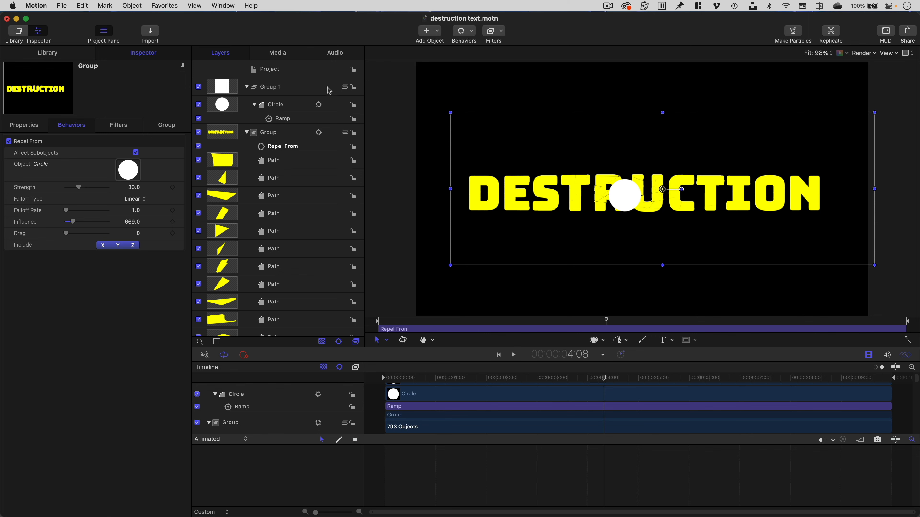
# Add a camera, orbit it to view the lettering at an angle, and preview the shatter to 4:24
pyautogui.click(429, 31)
pyautogui.click(442, 62)
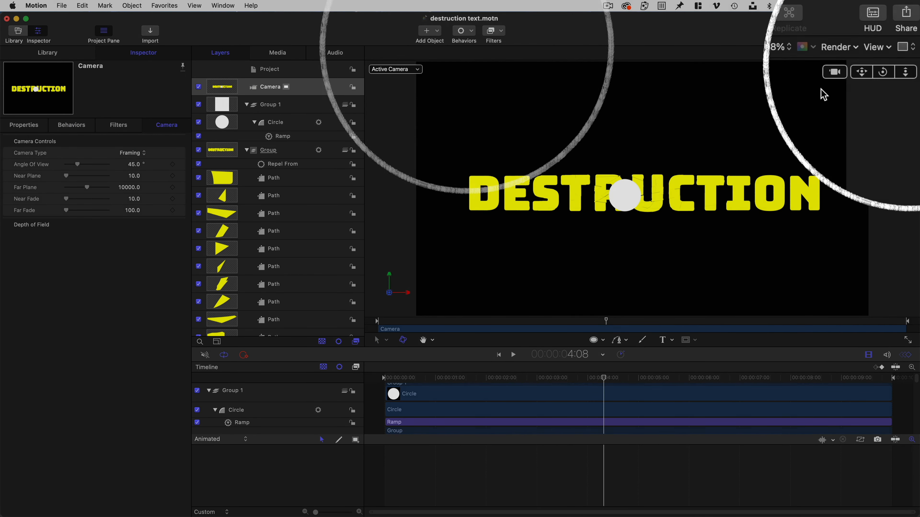
pyautogui.moveTo(875, 74); pyautogui.dragTo(915, 83)
pyautogui.moveTo(600, 385); pyautogui.dragTo(639, 392)
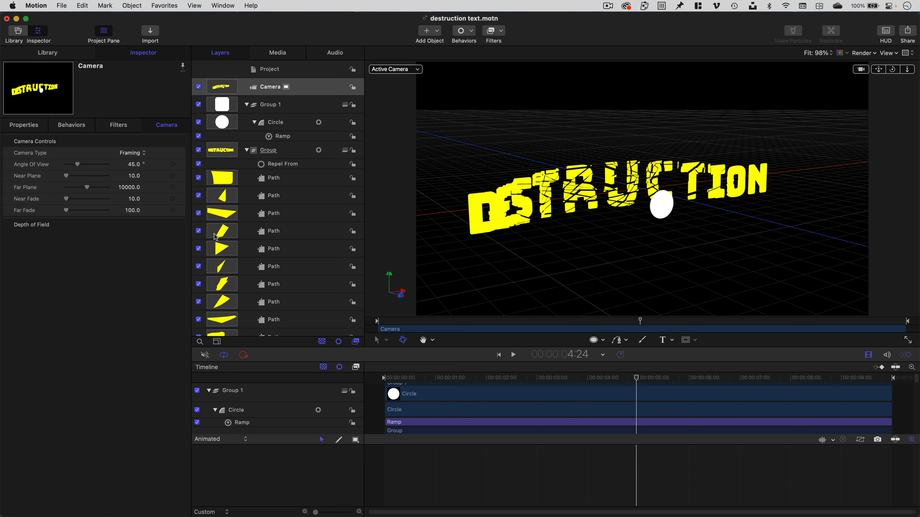
# Reduce the Repel From behavior's influence to 207
pyautogui.click(285, 165)
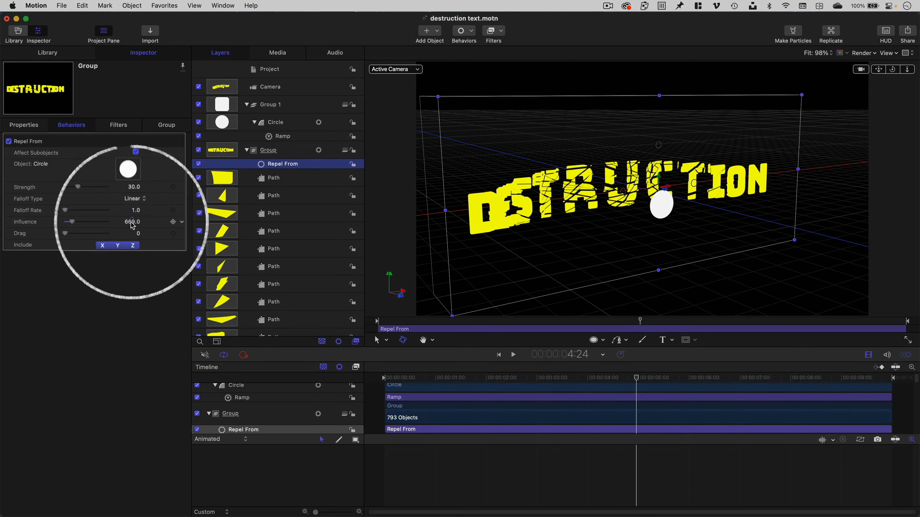
pyautogui.moveTo(132, 222); pyautogui.dragTo(2, 187)
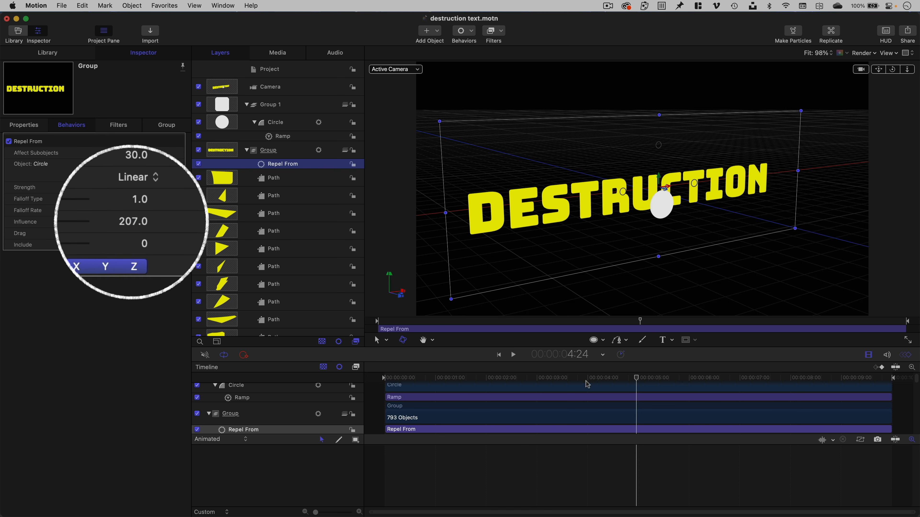
# Orbit the camera to a steep side angle, set Repel From's influence to 177.9 and strength to 106, and preview the shatter to 5:22
pyautogui.moveTo(587, 379); pyautogui.dragTo(668, 370)
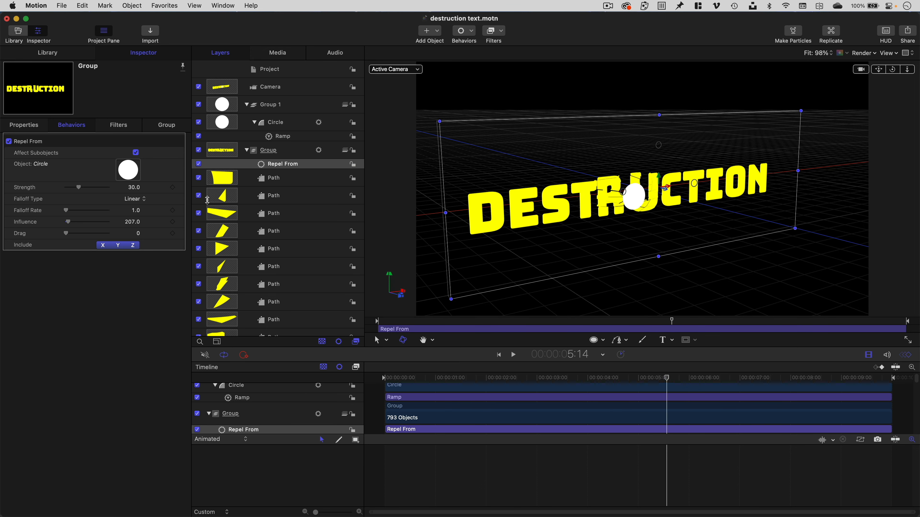
pyautogui.moveTo(892, 70); pyautogui.dragTo(839, 262)
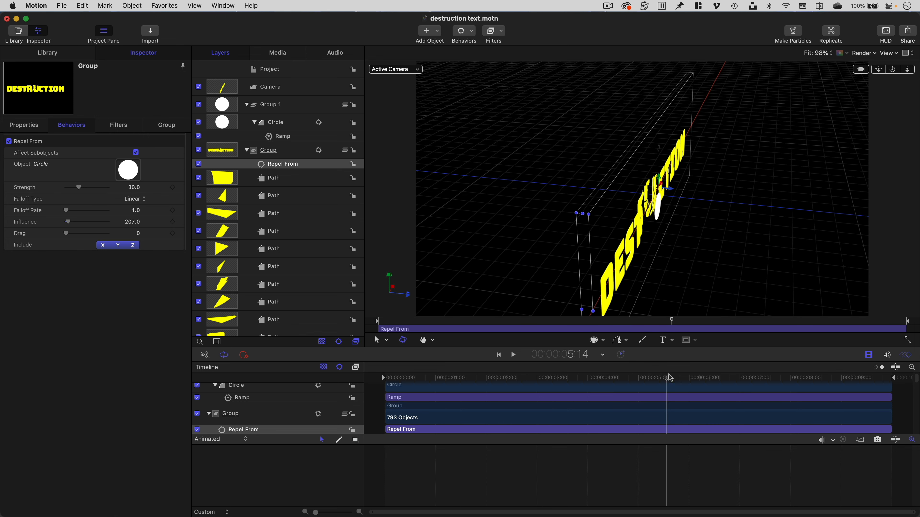
pyautogui.moveTo(669, 378)
pyautogui.mouseDown()
pyautogui.moveTo(624, 378)
pyautogui.moveTo(665, 378)
pyautogui.mouseUp()
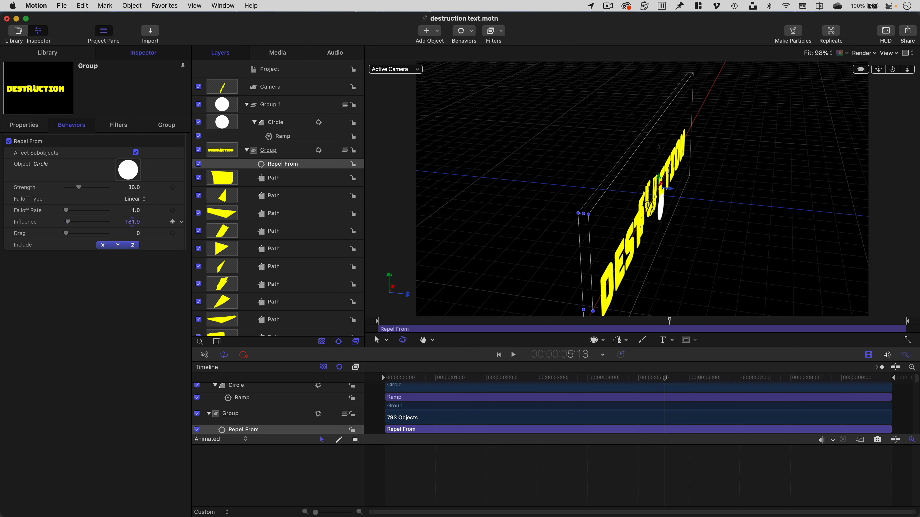
pyautogui.moveTo(133, 222); pyautogui.dragTo(131, 222)
pyautogui.moveTo(134, 187); pyautogui.dragTo(135, 187)
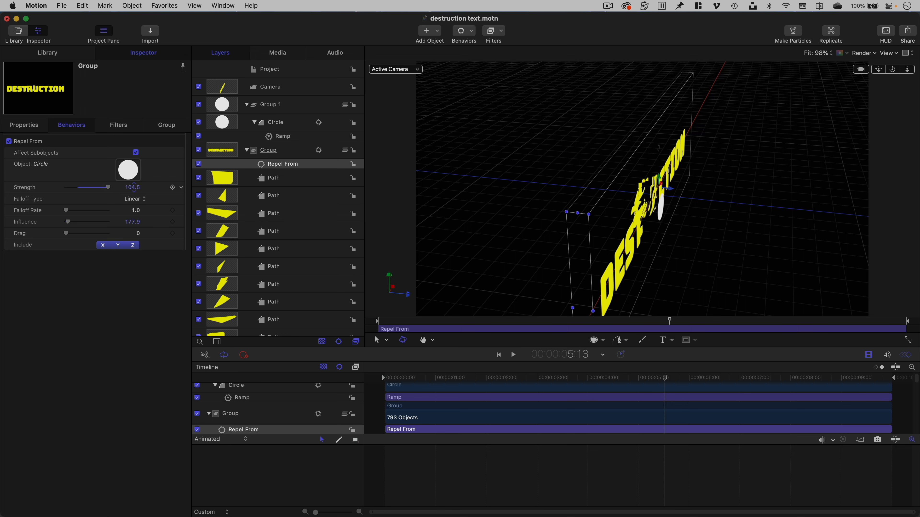
pyautogui.moveTo(589, 375); pyautogui.dragTo(531, 362)
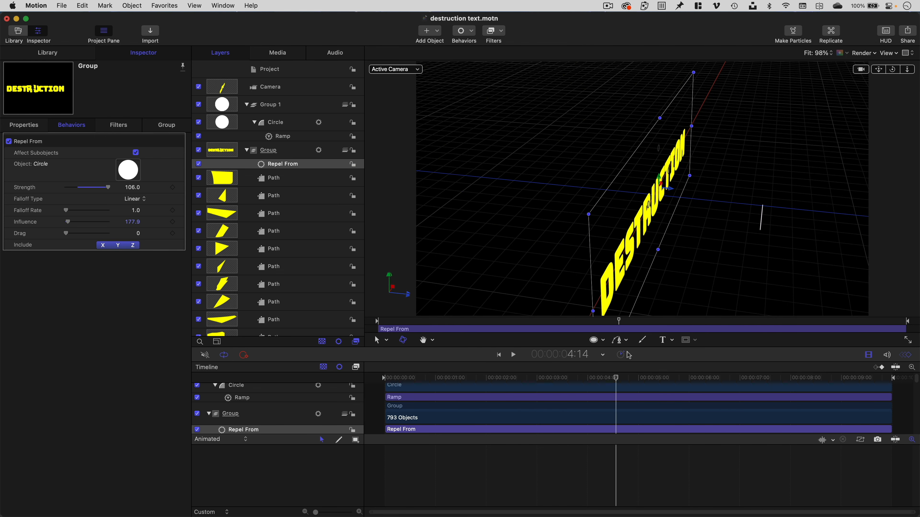
pyautogui.moveTo(629, 356); pyautogui.dragTo(683, 354)
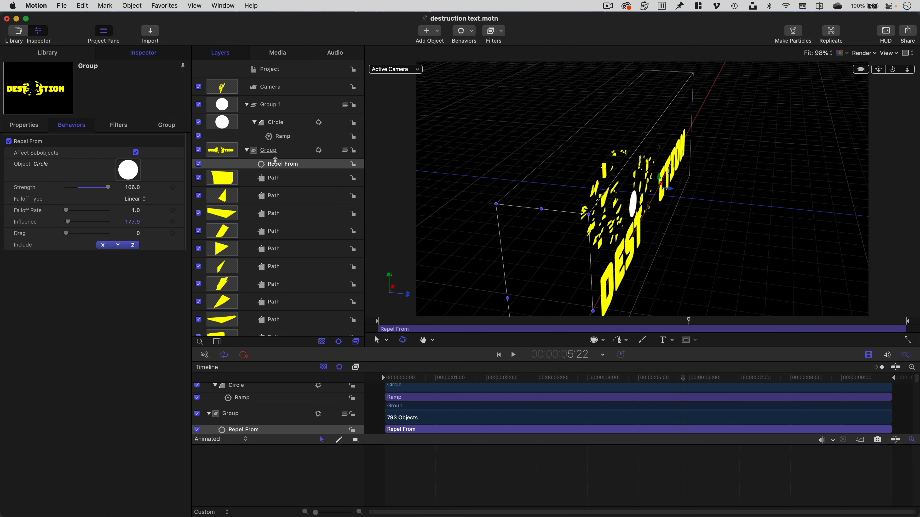
# Add an Align To Motion simulation behavior to the lettering group and preview the rotating pieces to 5:23
pyautogui.click(291, 155)
pyautogui.click(464, 30)
pyautogui.moveTo(489, 141)
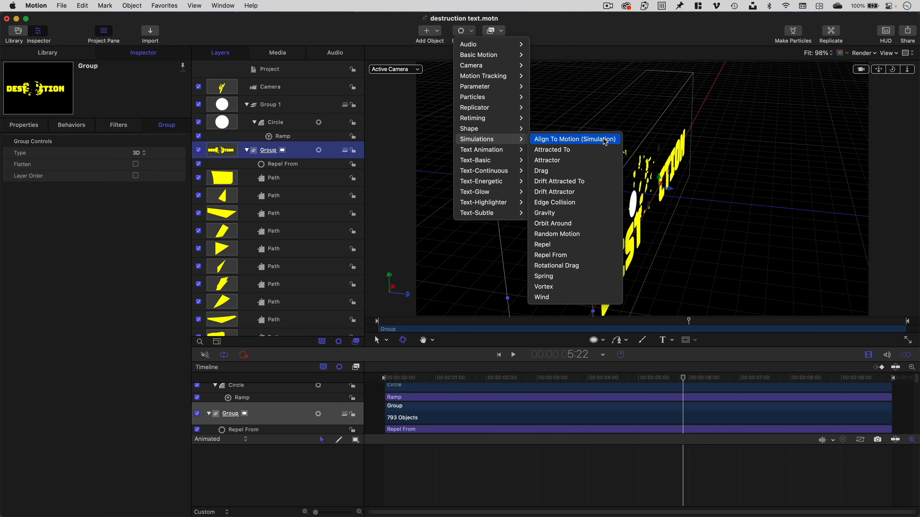
pyautogui.press('Escape')
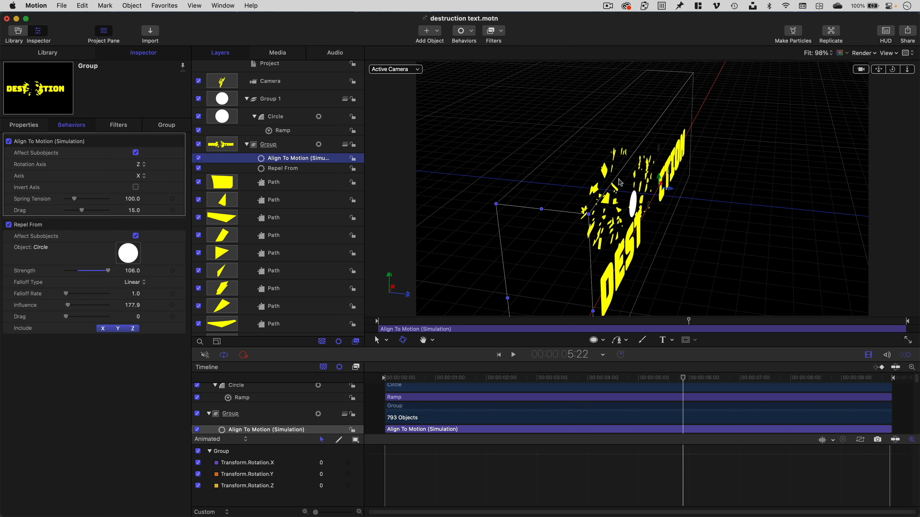
pyautogui.moveTo(636, 379); pyautogui.dragTo(687, 383)
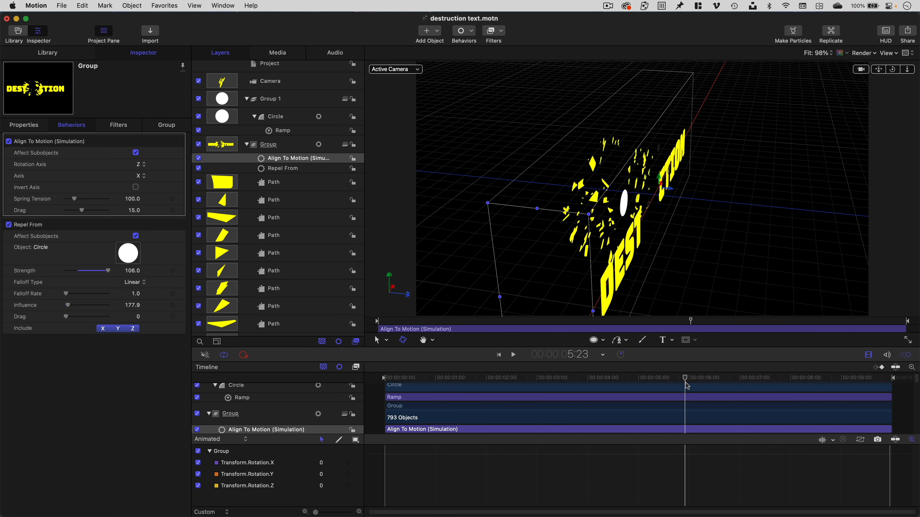
# Orbit the camera back to a shallower angle, set Repel From's influence to 125.6 and strength to 118.3, and preview the result
pyautogui.moveTo(892, 69); pyautogui.dragTo(888, 72)
pyautogui.moveTo(600, 380); pyautogui.dragTo(685, 399)
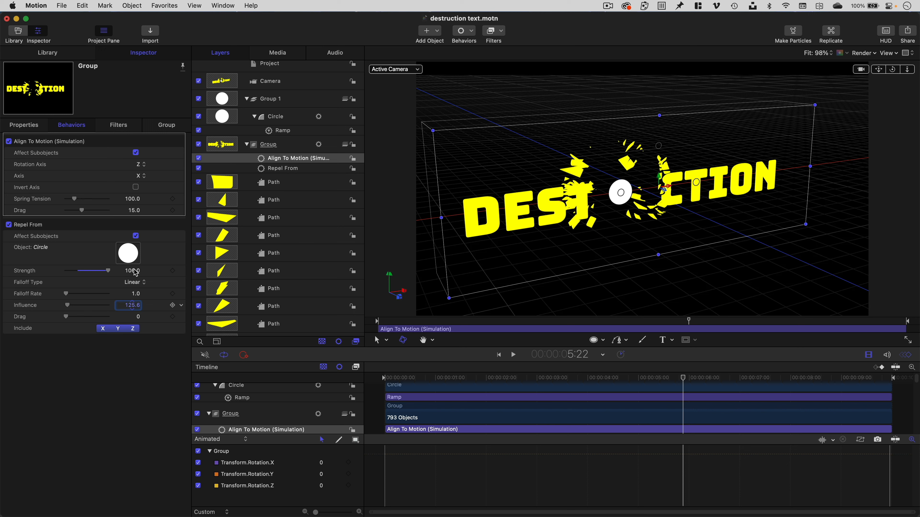
pyautogui.moveTo(135, 273); pyautogui.dragTo(137, 272)
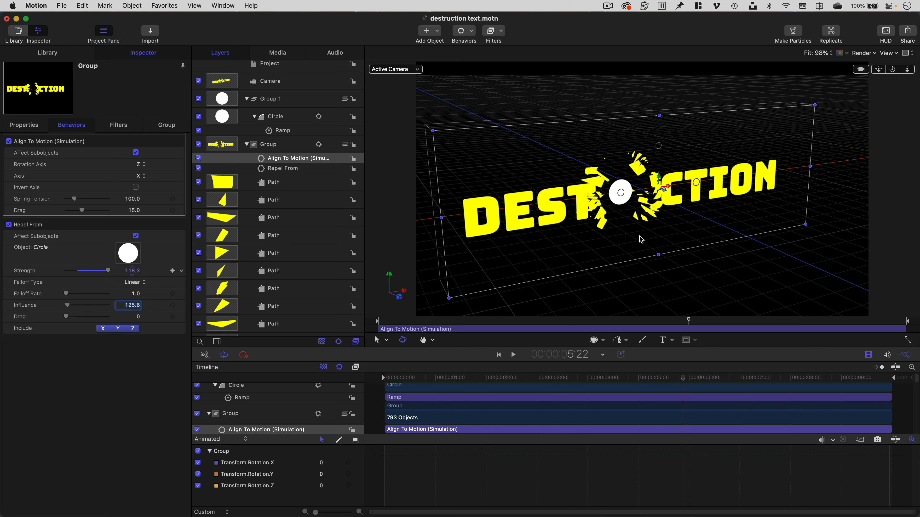
pyautogui.moveTo(640, 377); pyautogui.dragTo(572, 393)
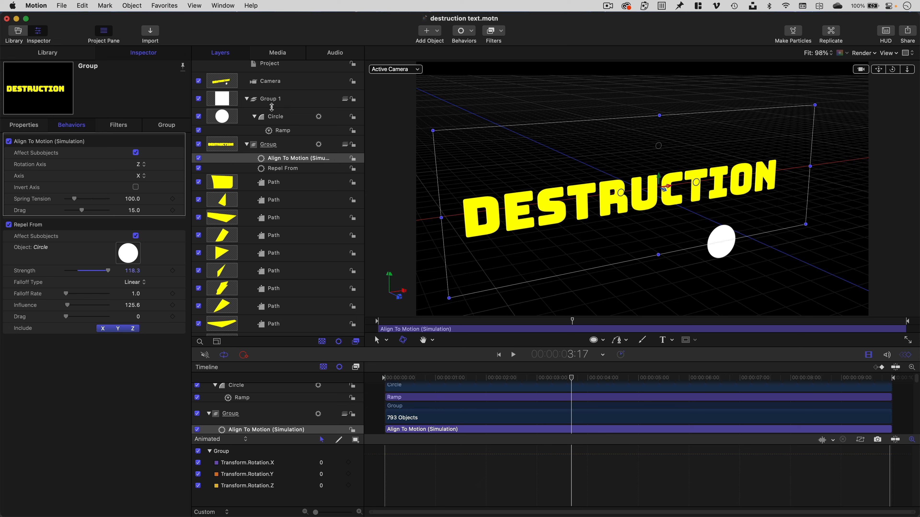
# Duplicate the Circle and the Repel From behavior, and assign the copied circle as the duplicate behavior's object
pyautogui.click(282, 119)
pyautogui.press('super+d')
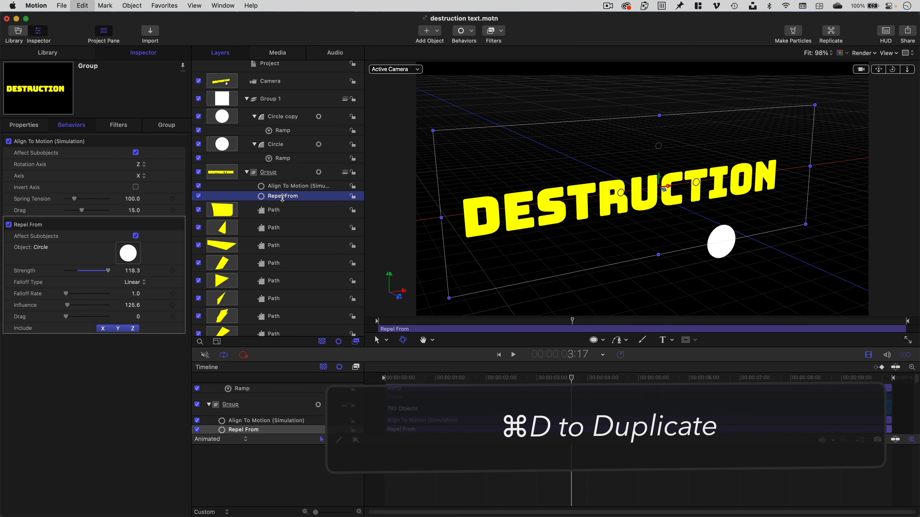
pyautogui.press('super+d')
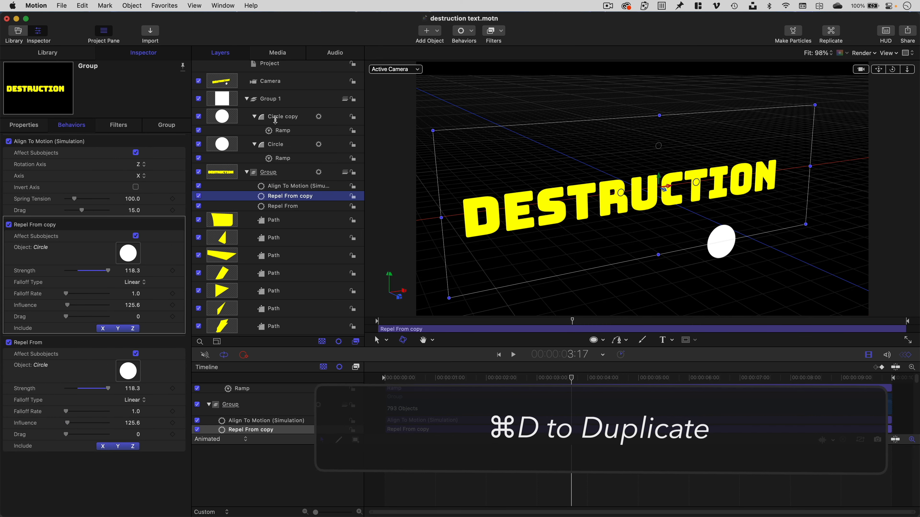
pyautogui.moveTo(283, 198); pyautogui.dragTo(130, 257)
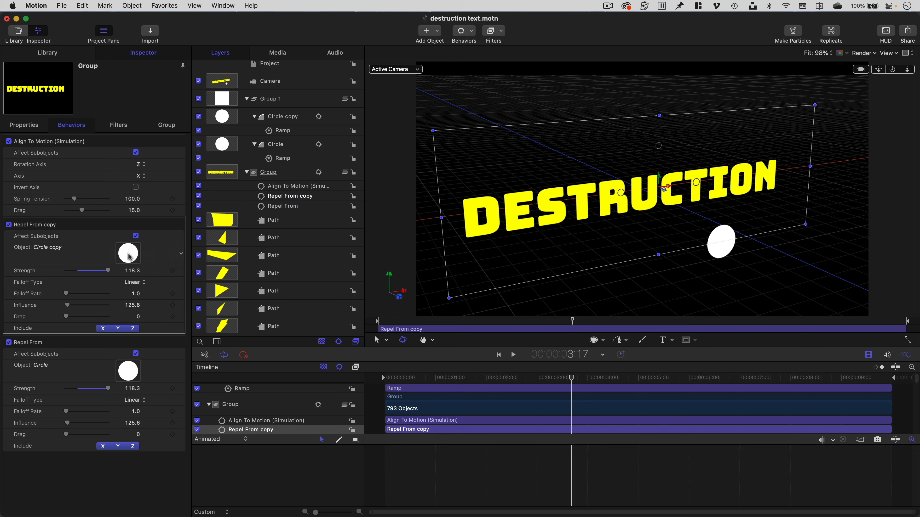
# Set the copied circle's X position to -539.69 px
pyautogui.click(278, 115)
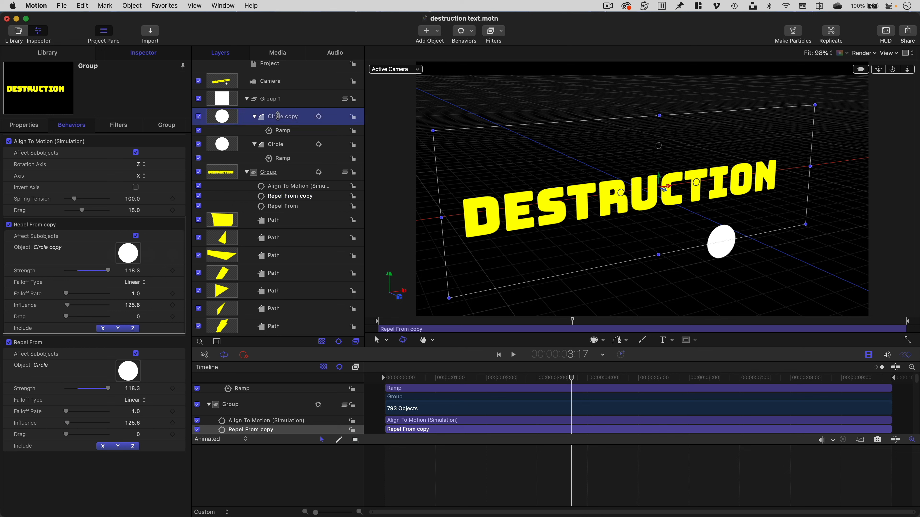
pyautogui.click(24, 125)
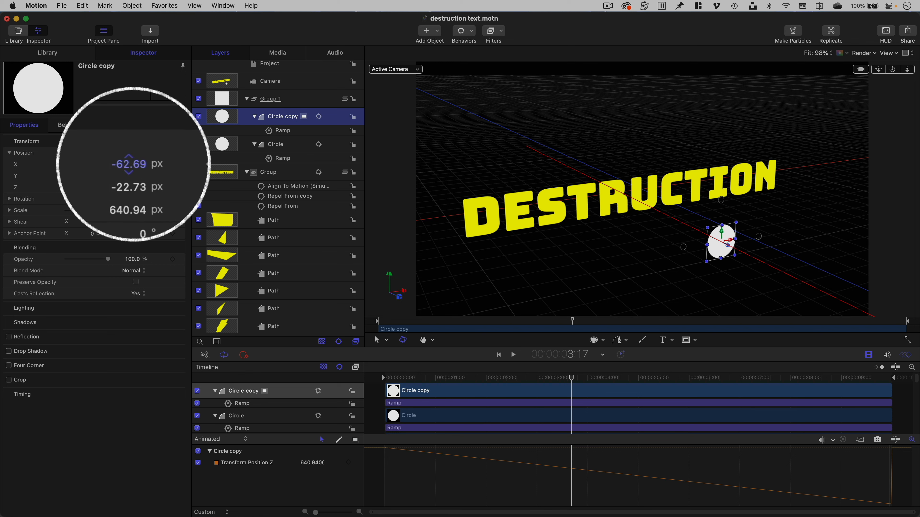
pyautogui.moveTo(128, 164); pyautogui.dragTo(129, 164)
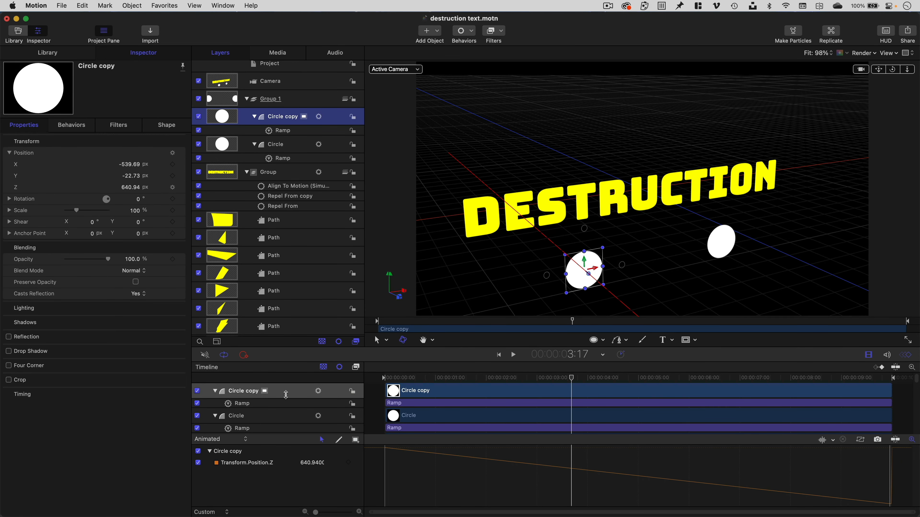
# Shift the original Circle 2 seconds and 1 frame earlier in the timeline and play the animation from the start
pyautogui.click(286, 416)
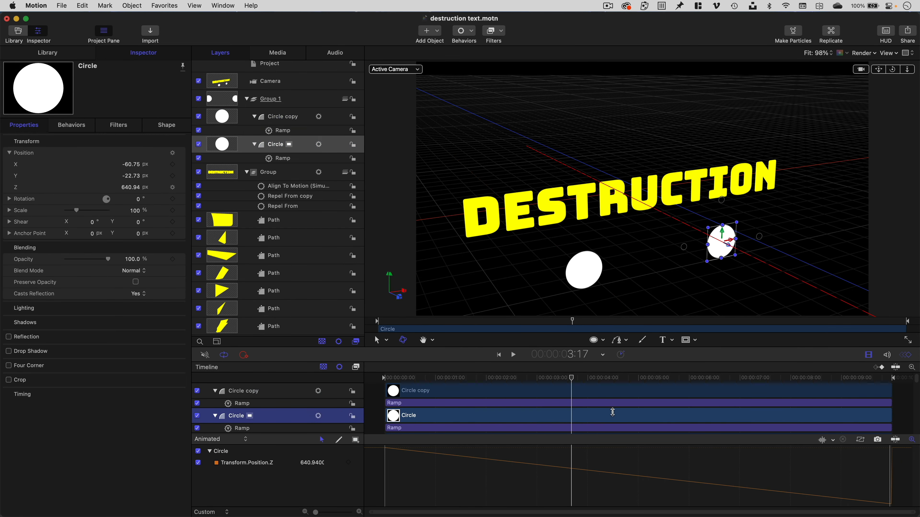
pyautogui.moveTo(612, 413); pyautogui.dragTo(507, 415)
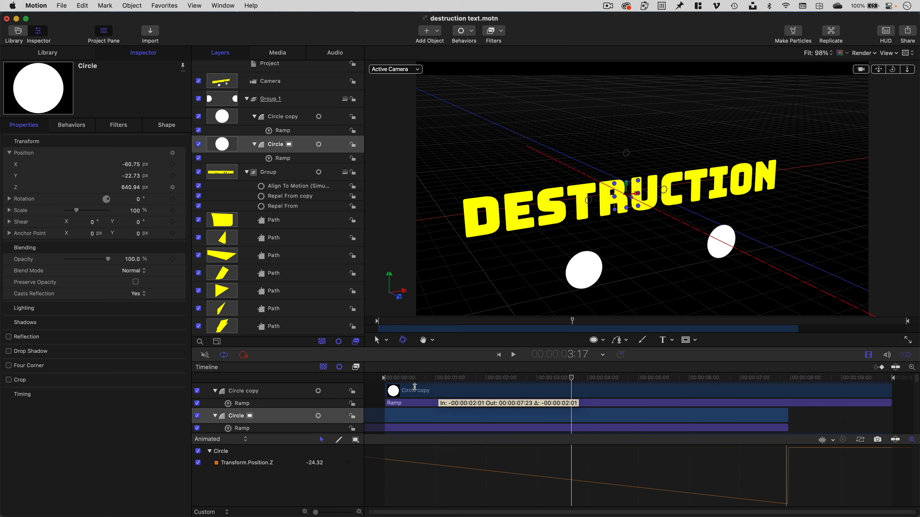
pyautogui.moveTo(404, 377); pyautogui.dragTo(368, 377)
pyautogui.press('space')
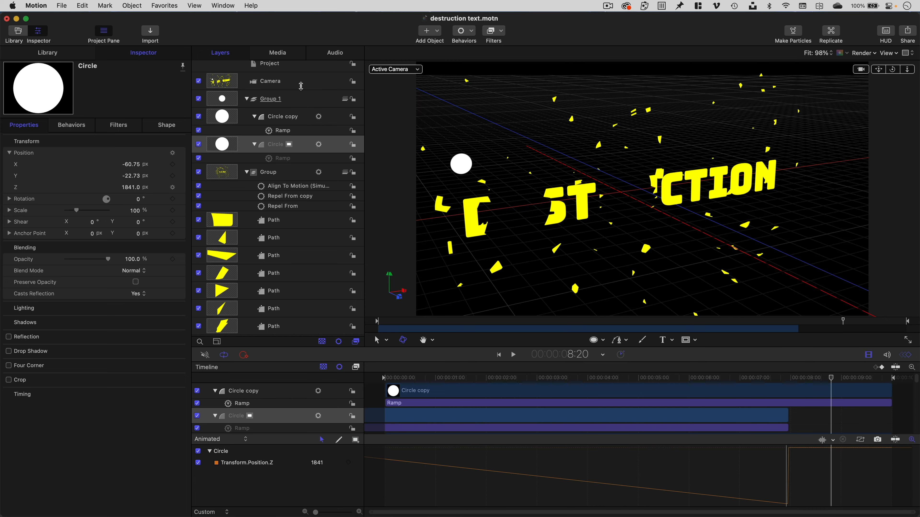
# Add a Sweep behavior to the camera with start -22.2° and end 20°, and play the animation from the start
pyautogui.click(270, 80)
pyautogui.click(470, 30)
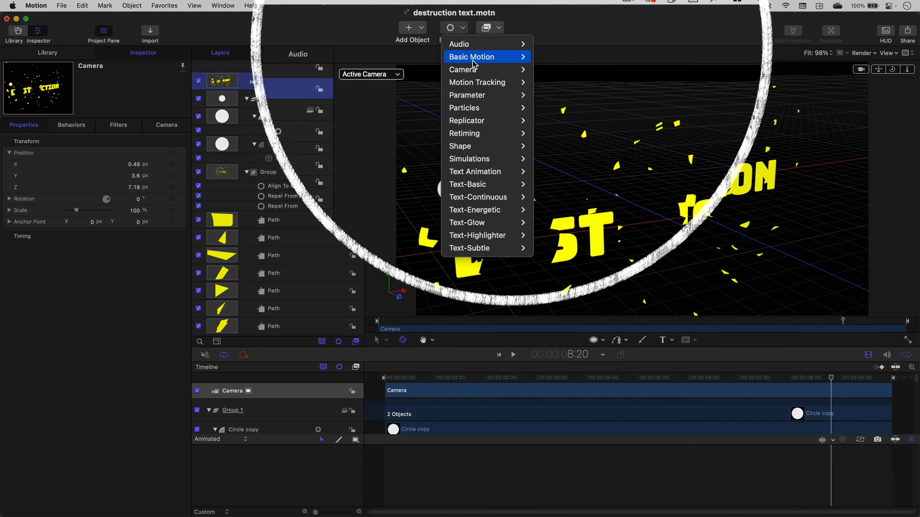
pyautogui.moveTo(467, 62)
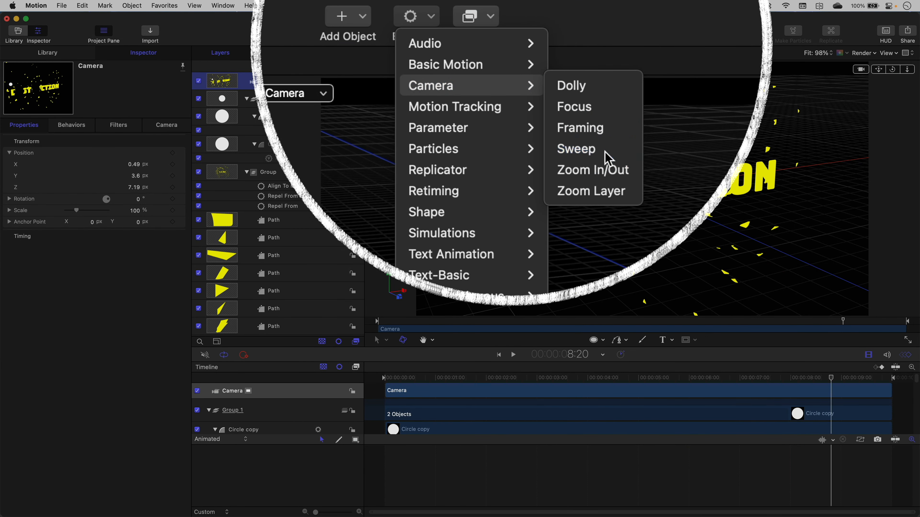
pyautogui.press('Escape')
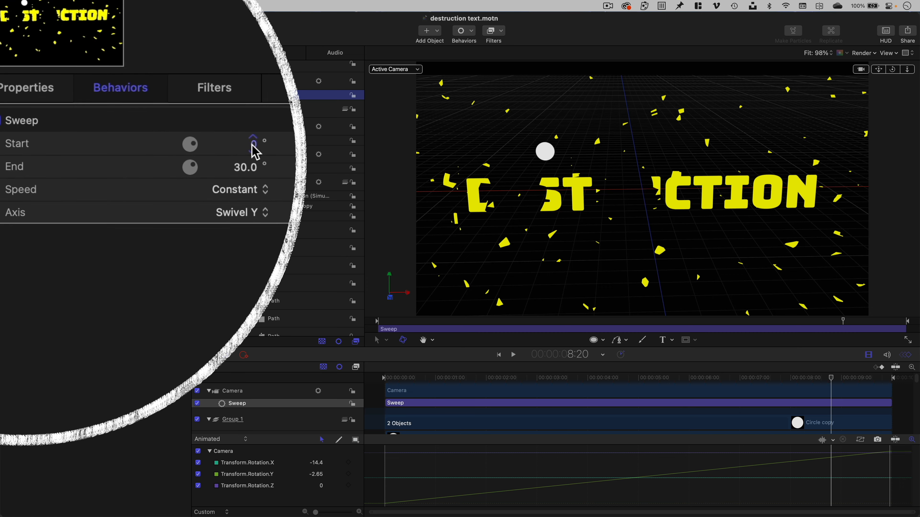
pyautogui.moveTo(140, 153); pyautogui.dragTo(135, 152)
pyautogui.moveTo(253, 144); pyautogui.dragTo(239, 167)
pyautogui.moveTo(406, 376); pyautogui.dragTo(327, 382)
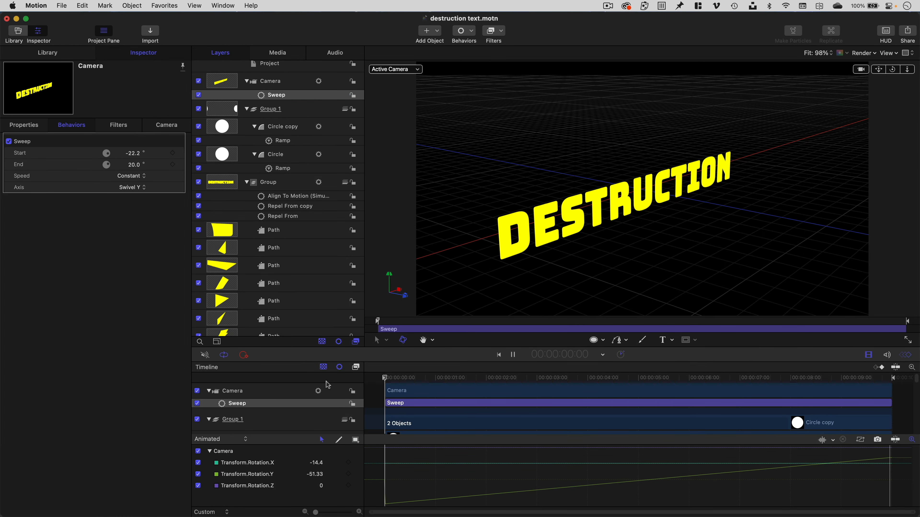
pyautogui.press('space')
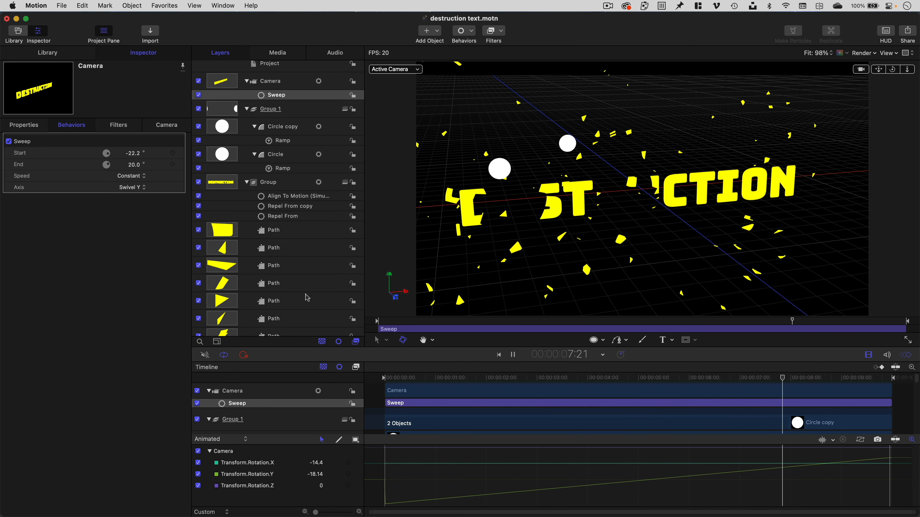
# Stop playback, hide both circles, and replay the animation from the start
pyautogui.press('space')
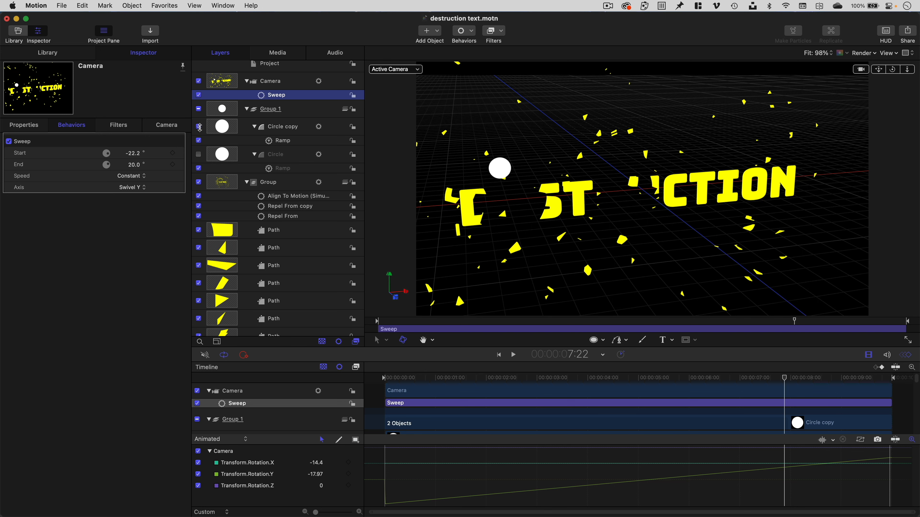
pyautogui.click(423, 378)
pyautogui.moveTo(425, 378); pyautogui.dragTo(379, 379)
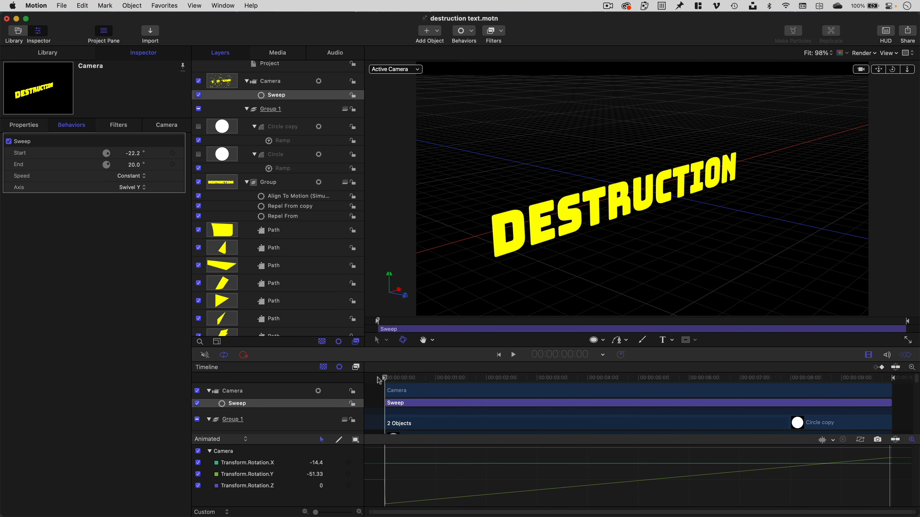
pyautogui.press('space')
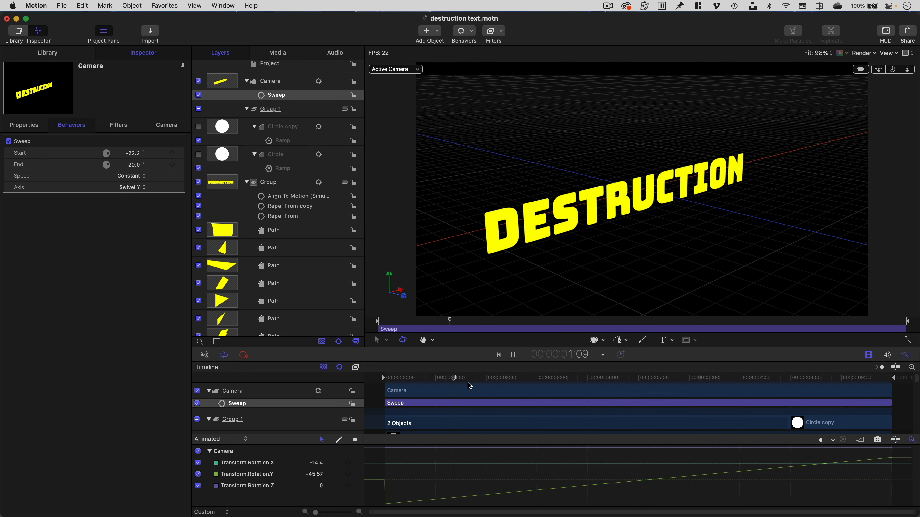